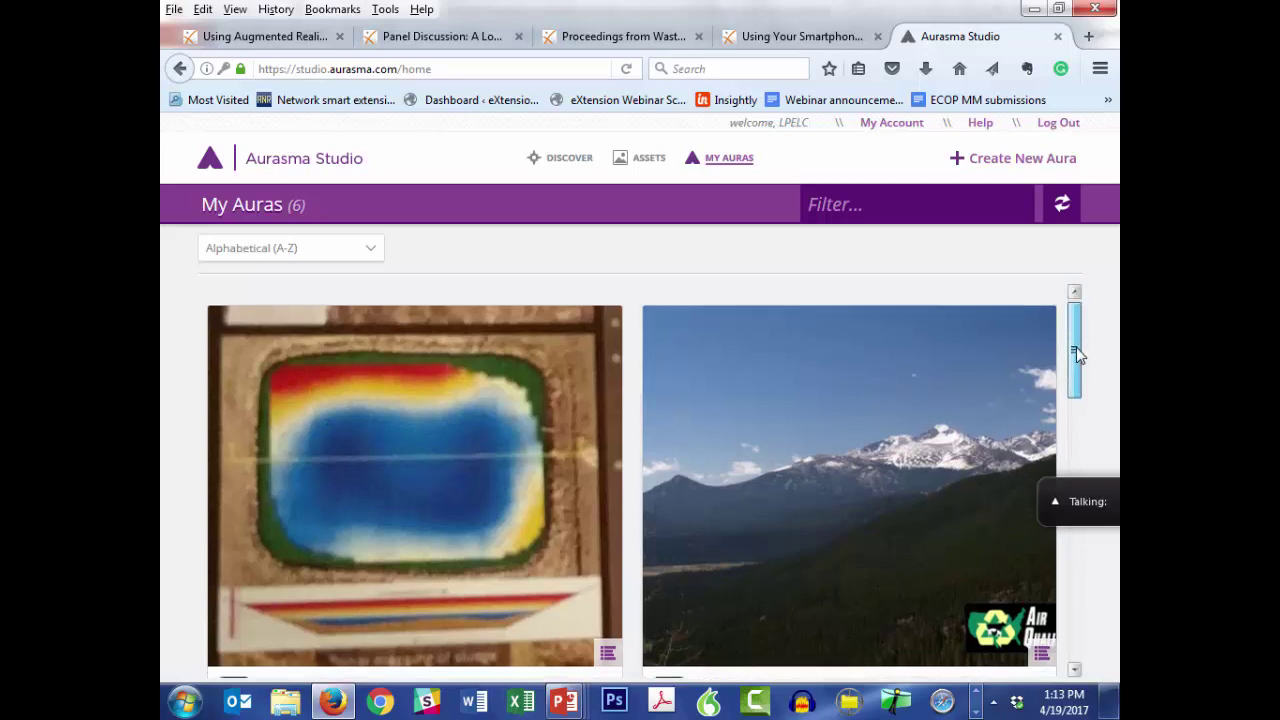
Create a new aura and start uploading a trigger image with the name "Workshop".
scroll(1076, 347, down, 1)
scroll(1076, 347, up, 1)
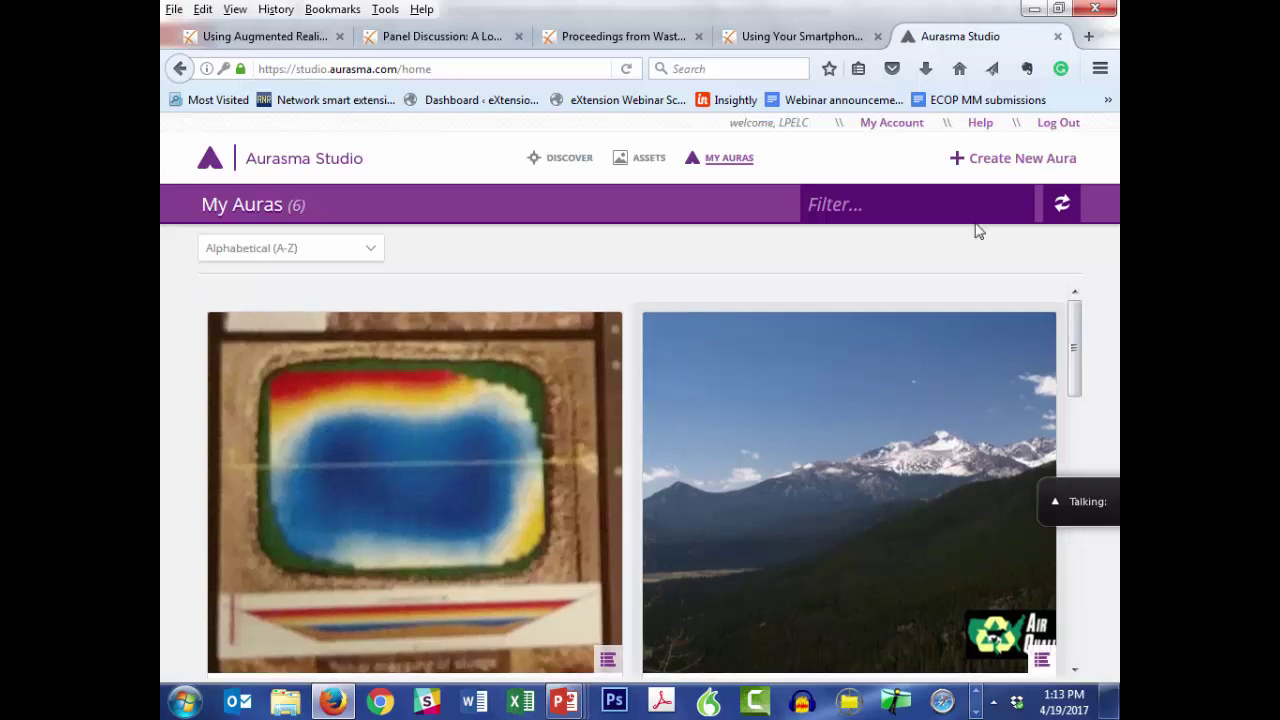
click(989, 165)
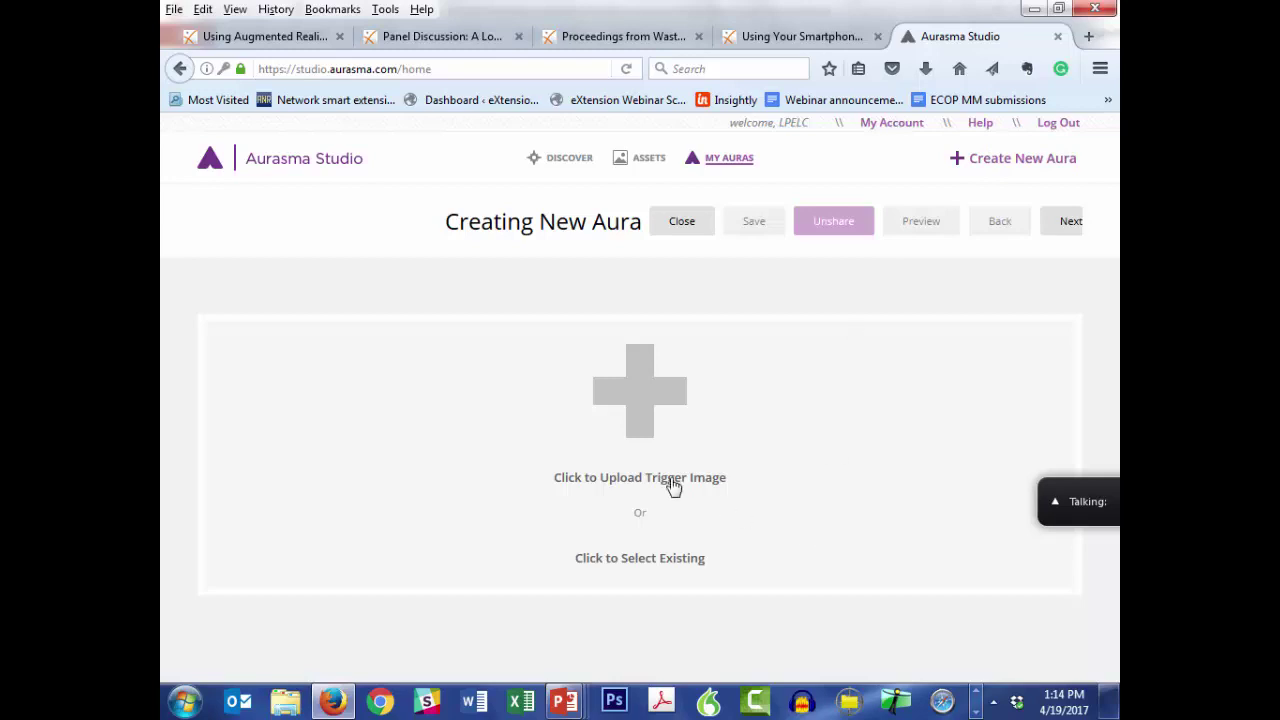
click(656, 439)
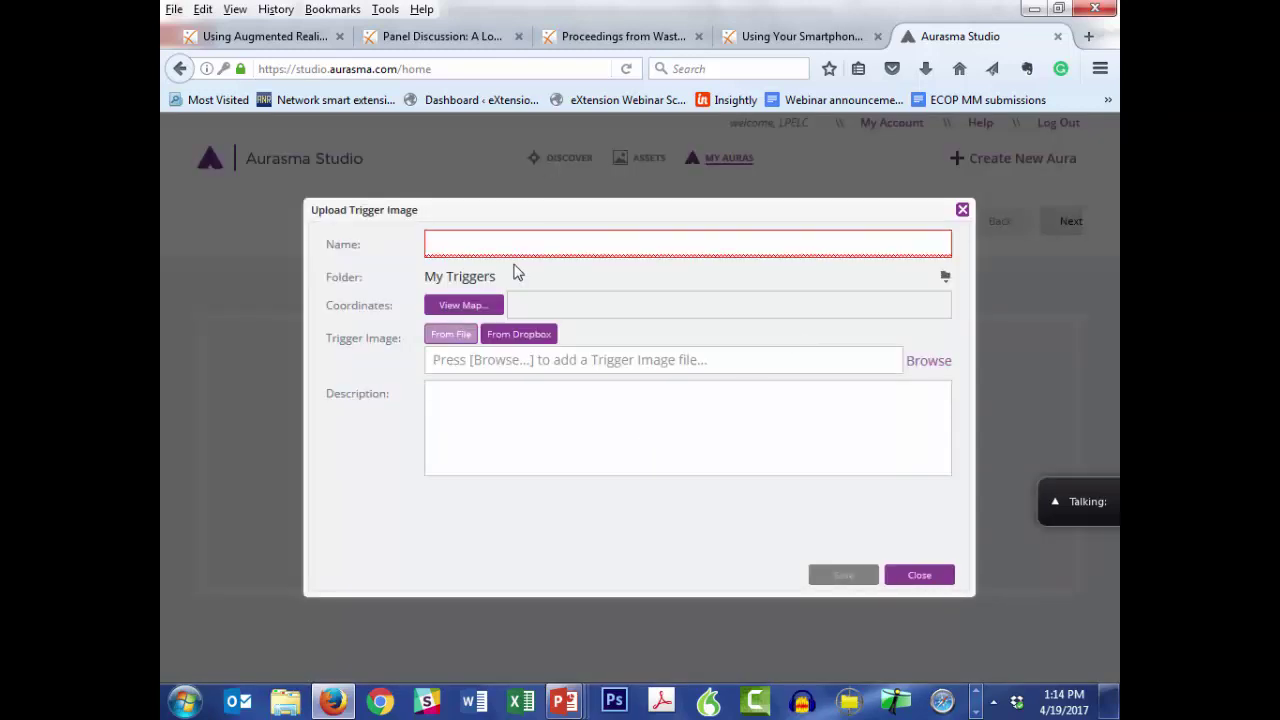
click(473, 240)
text(Workshop)
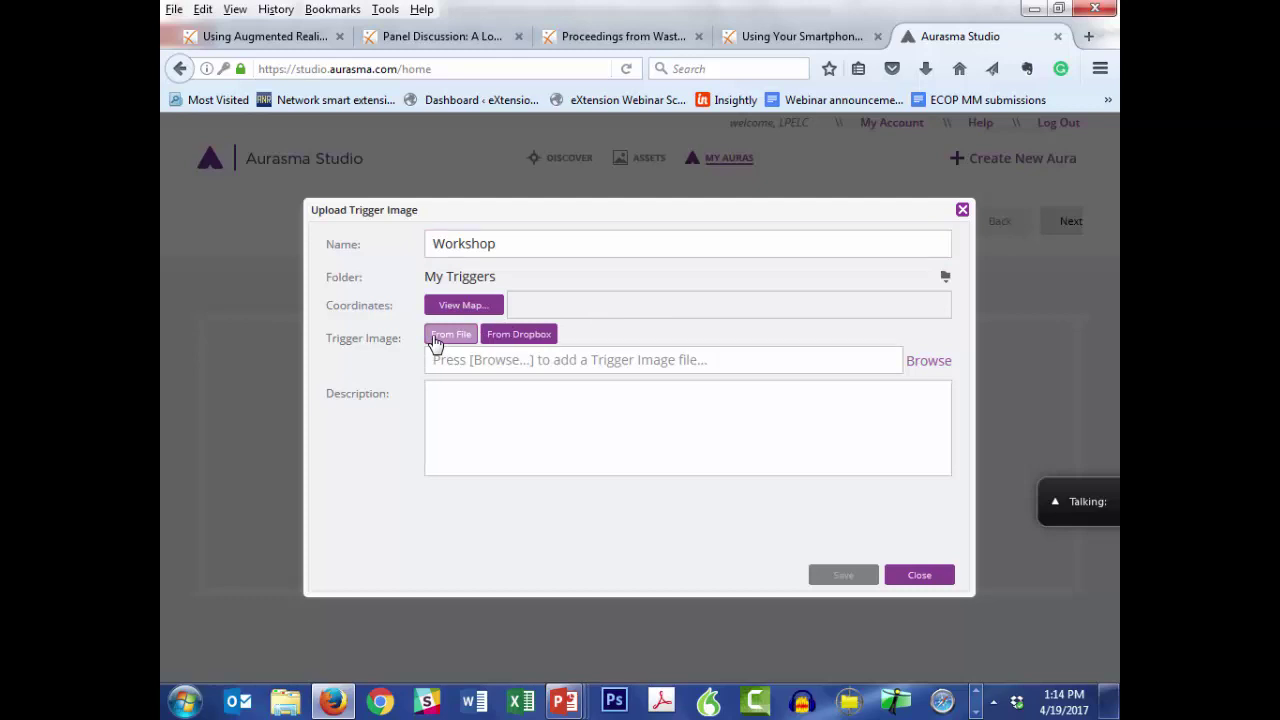
Save w2w17 small.png from the Pictures library as the trigger image, and keep the current Windows color scheme without further messages.
click(935, 364)
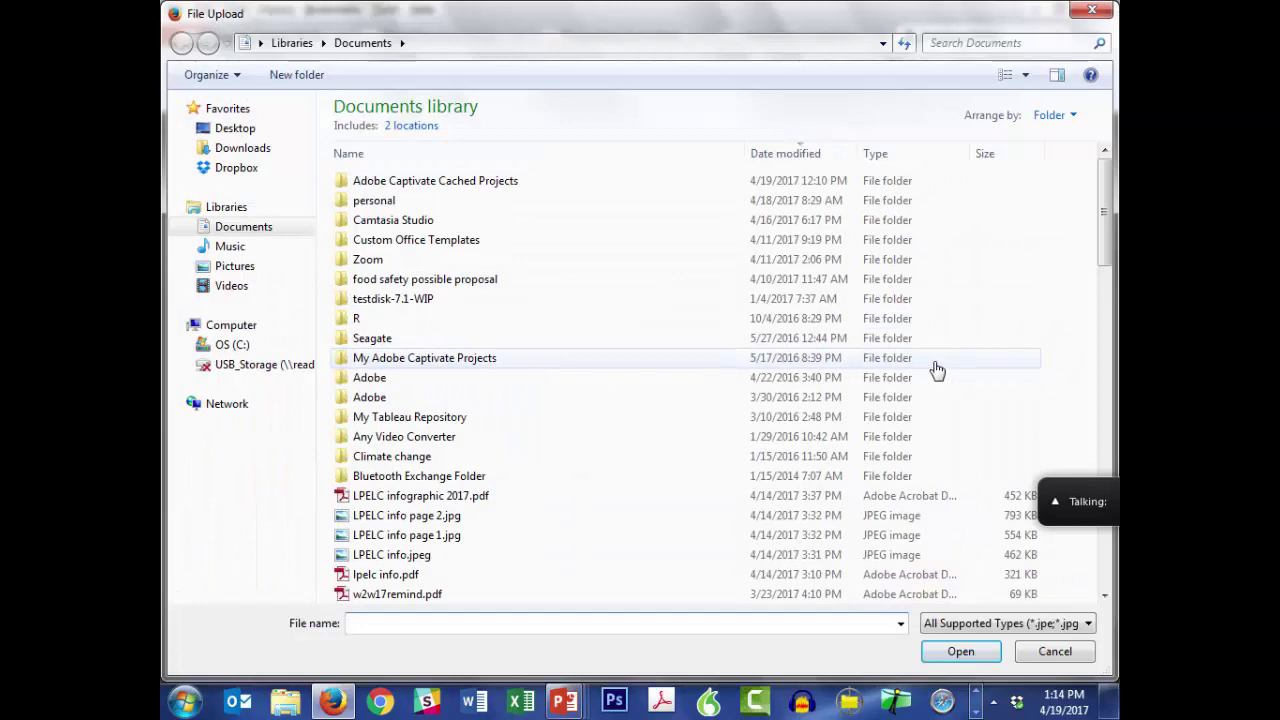
click(251, 274)
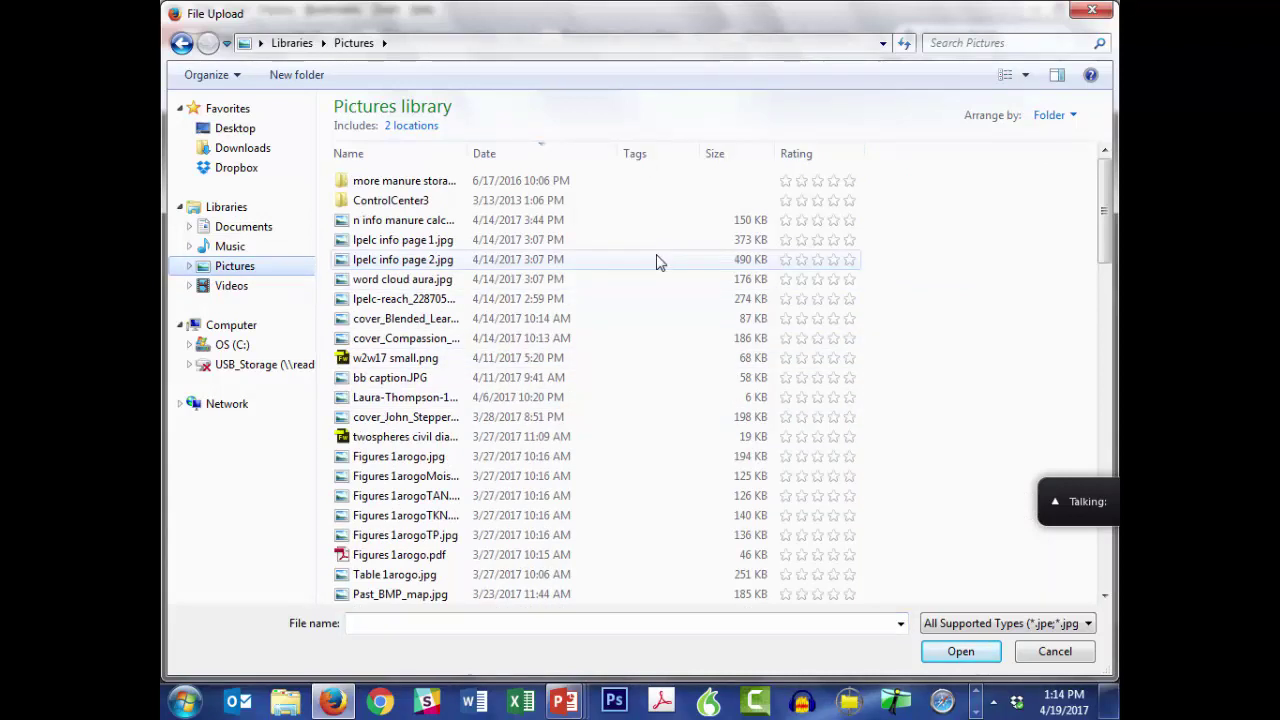
click(1028, 82)
click(1025, 55)
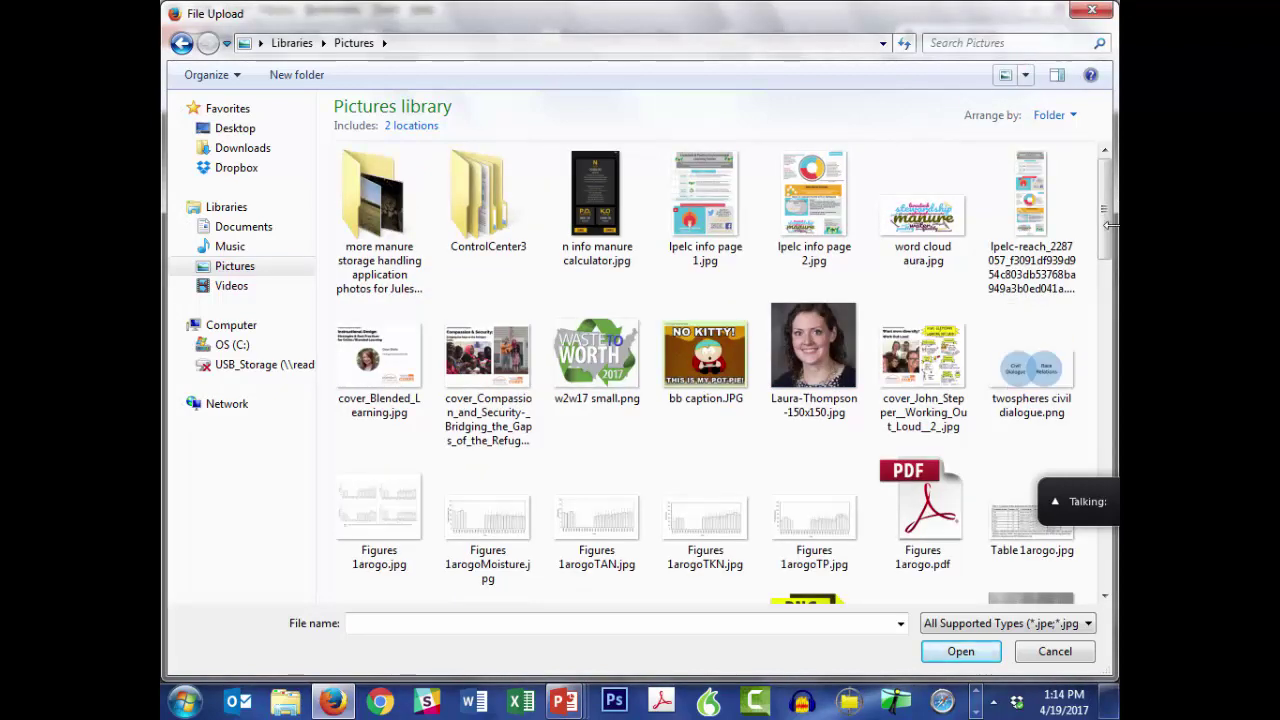
drag(1108, 226, 1103, 200)
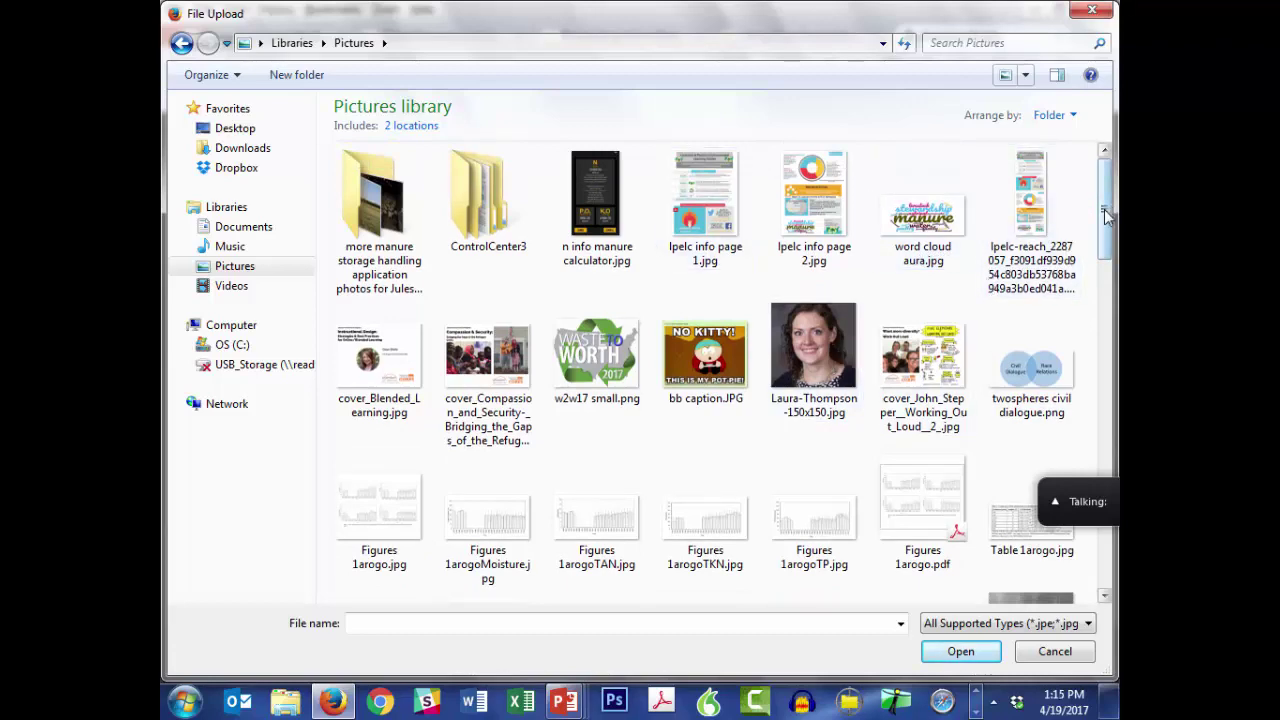
drag(1106, 215, 1100, 300)
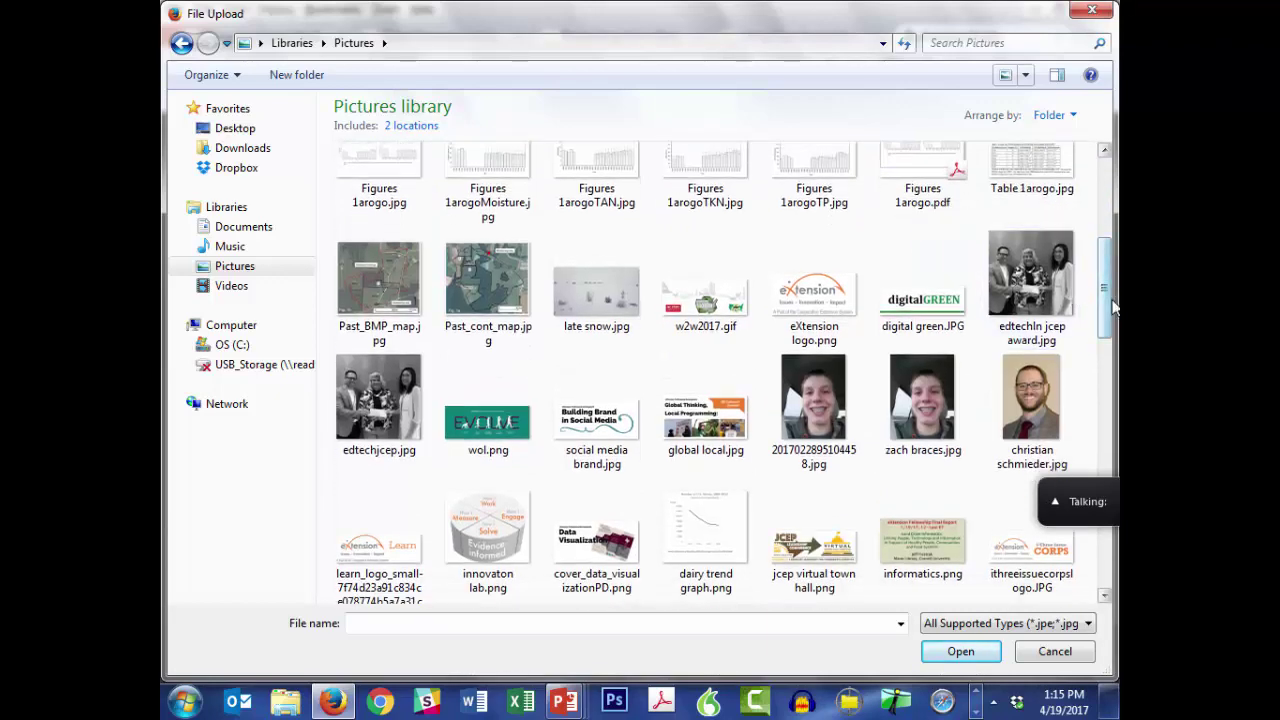
scroll(1112, 308, up, 5)
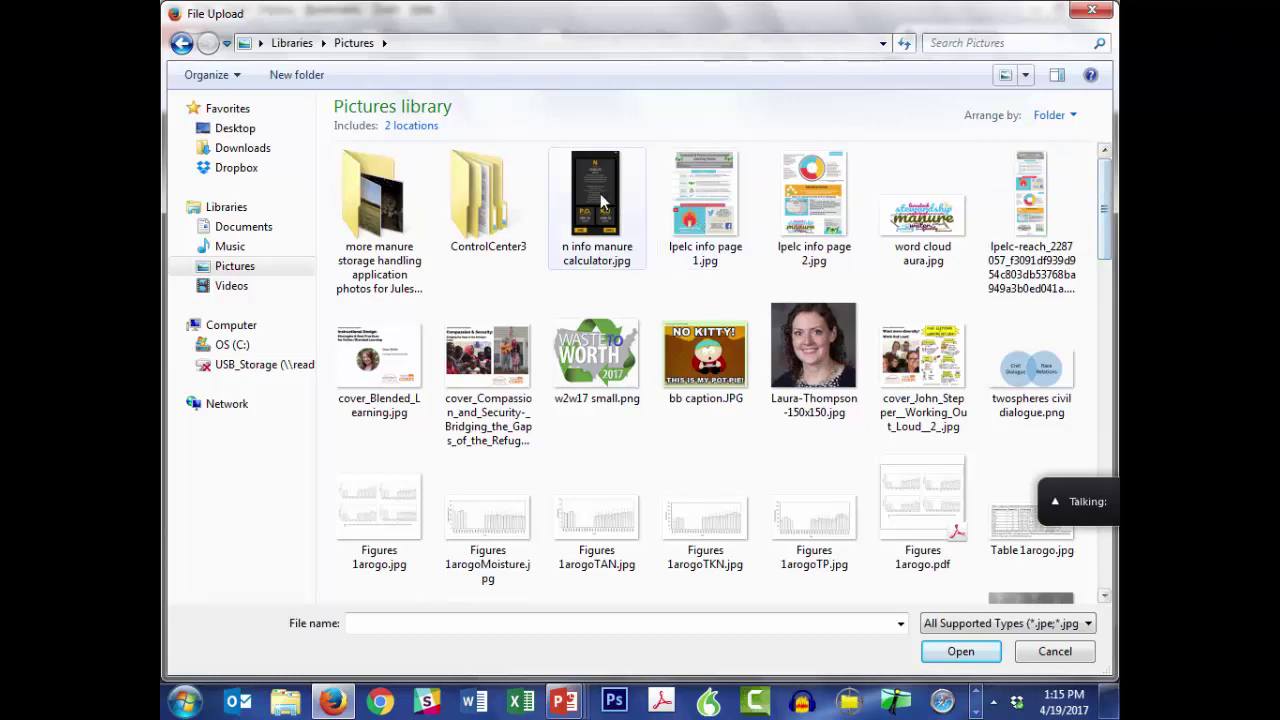
click(565, 349)
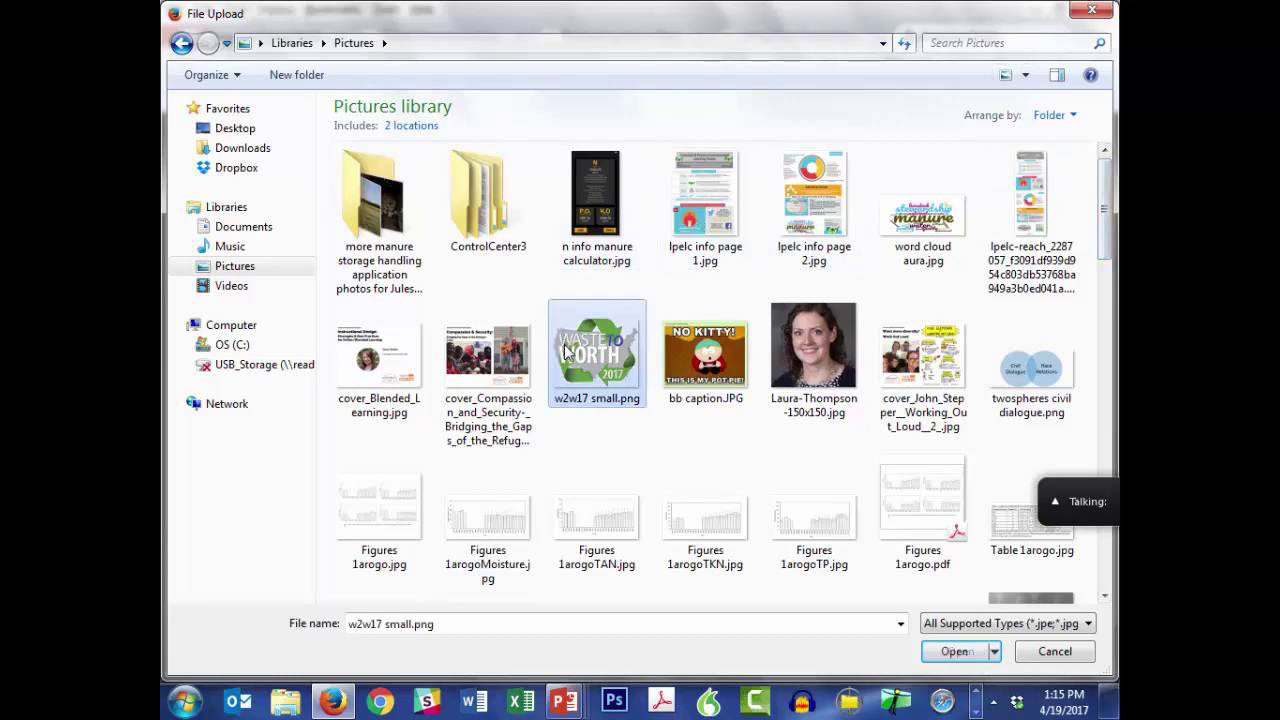
click(953, 652)
click(845, 585)
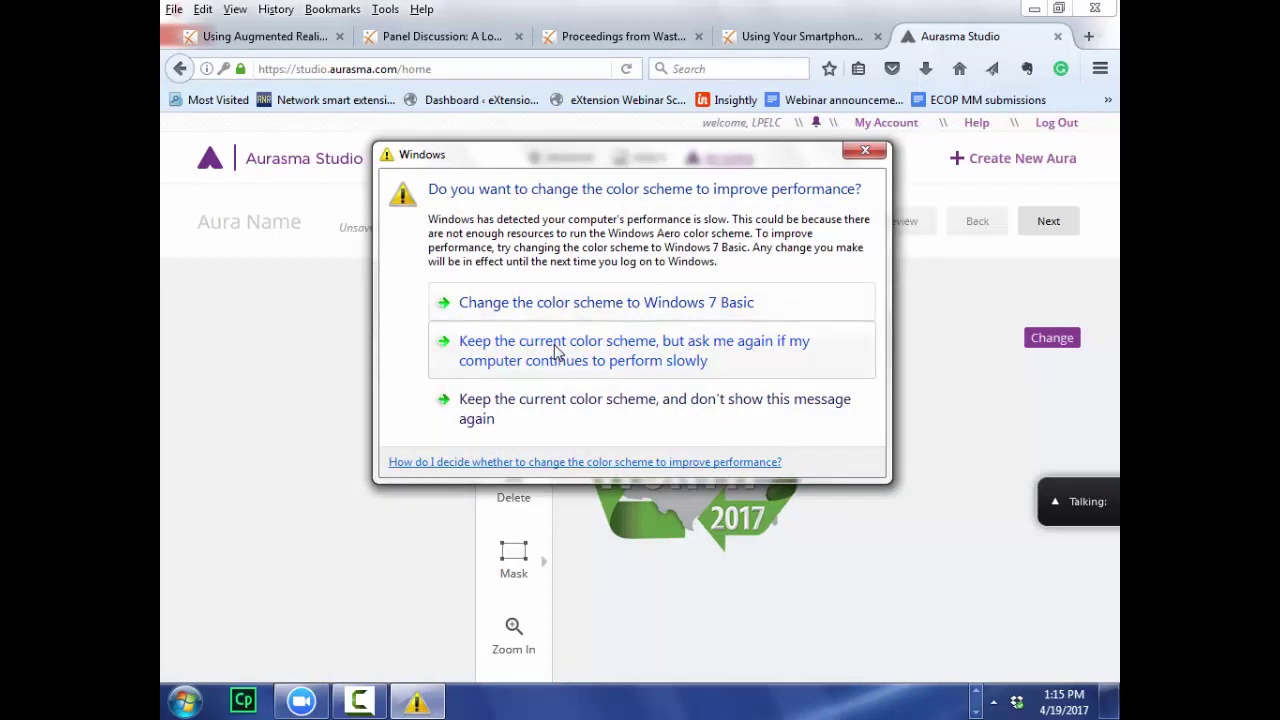
click(551, 403)
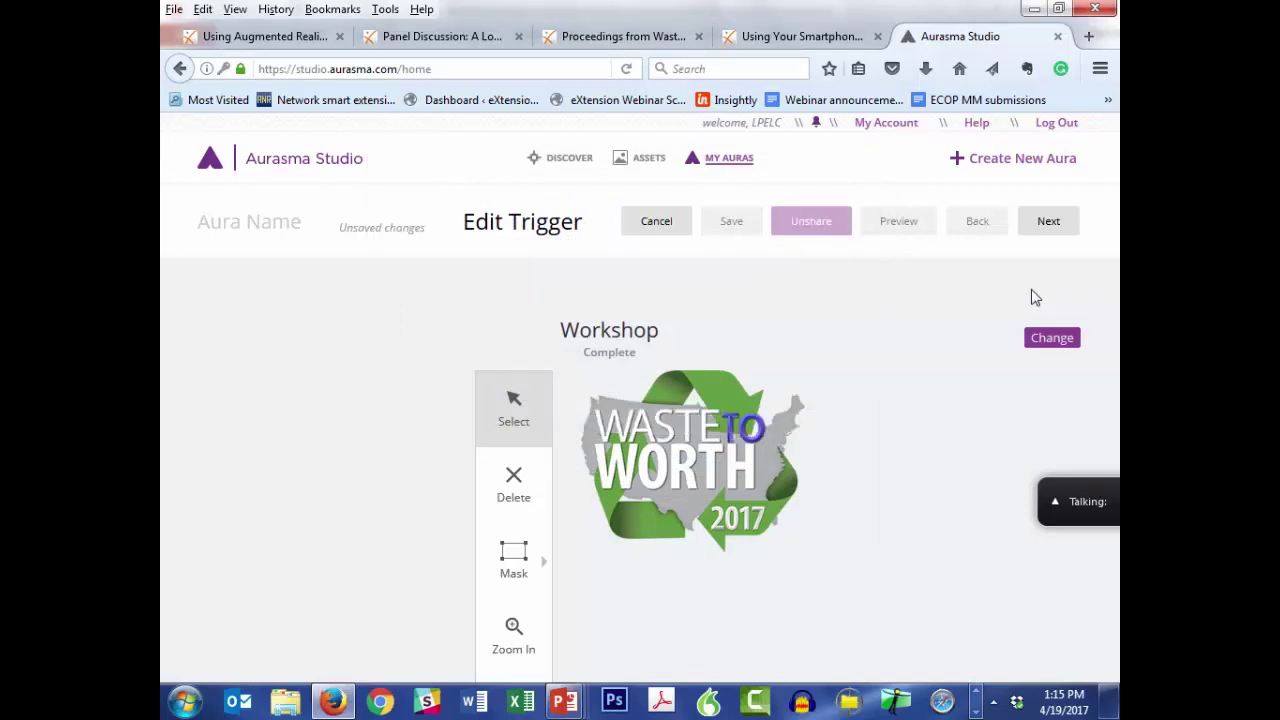
Upload the video eXtension%20logo%20animation%20new from the Downloads folder as the aura's overlay and save it.
click(1049, 222)
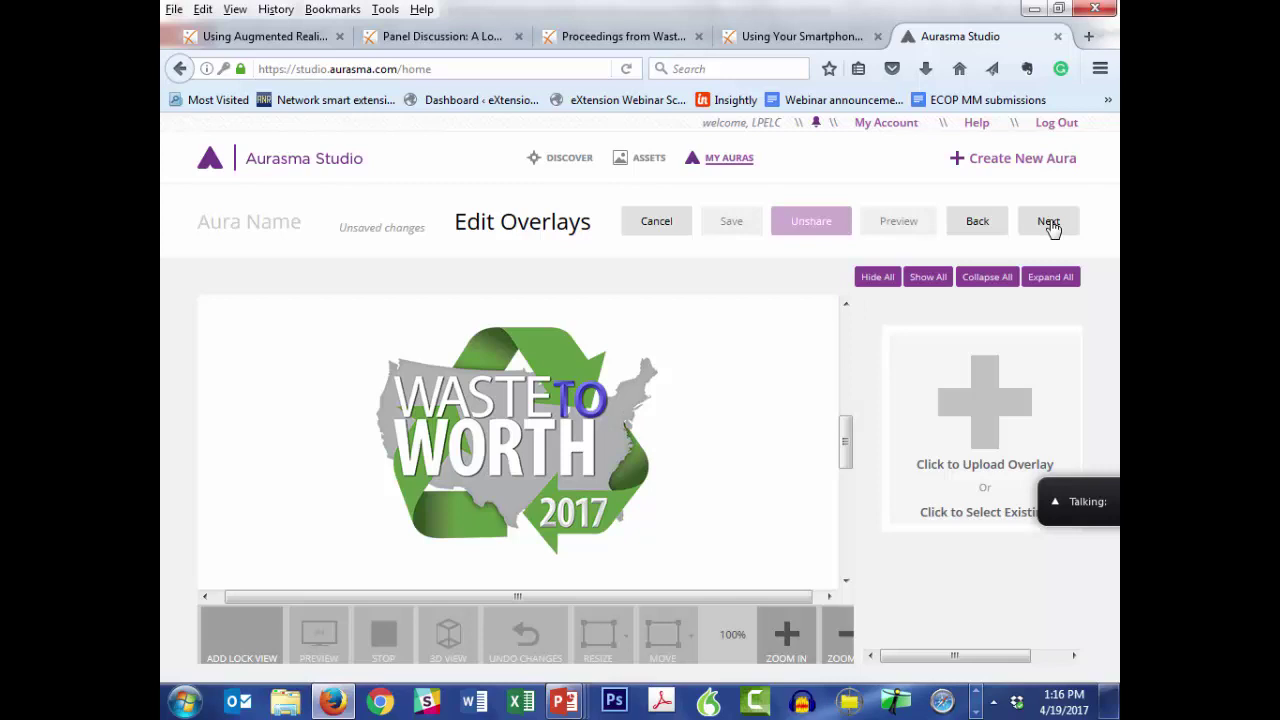
click(985, 418)
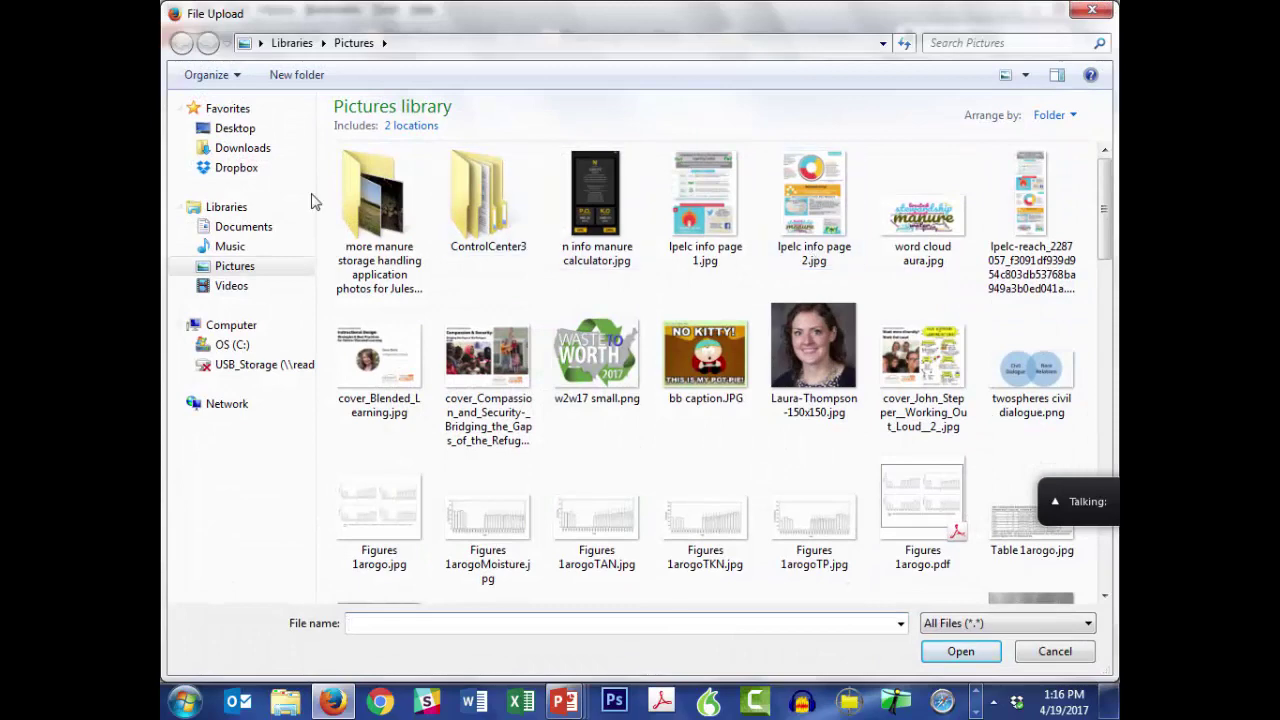
click(250, 160)
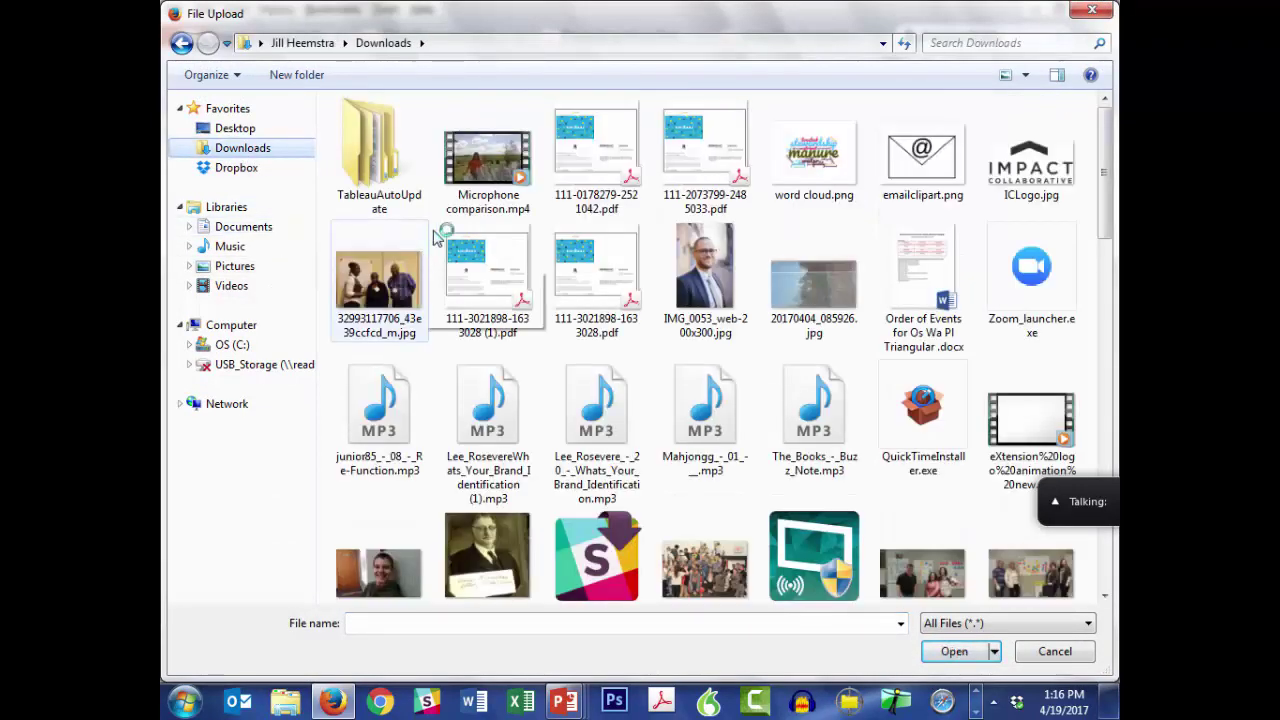
click(491, 155)
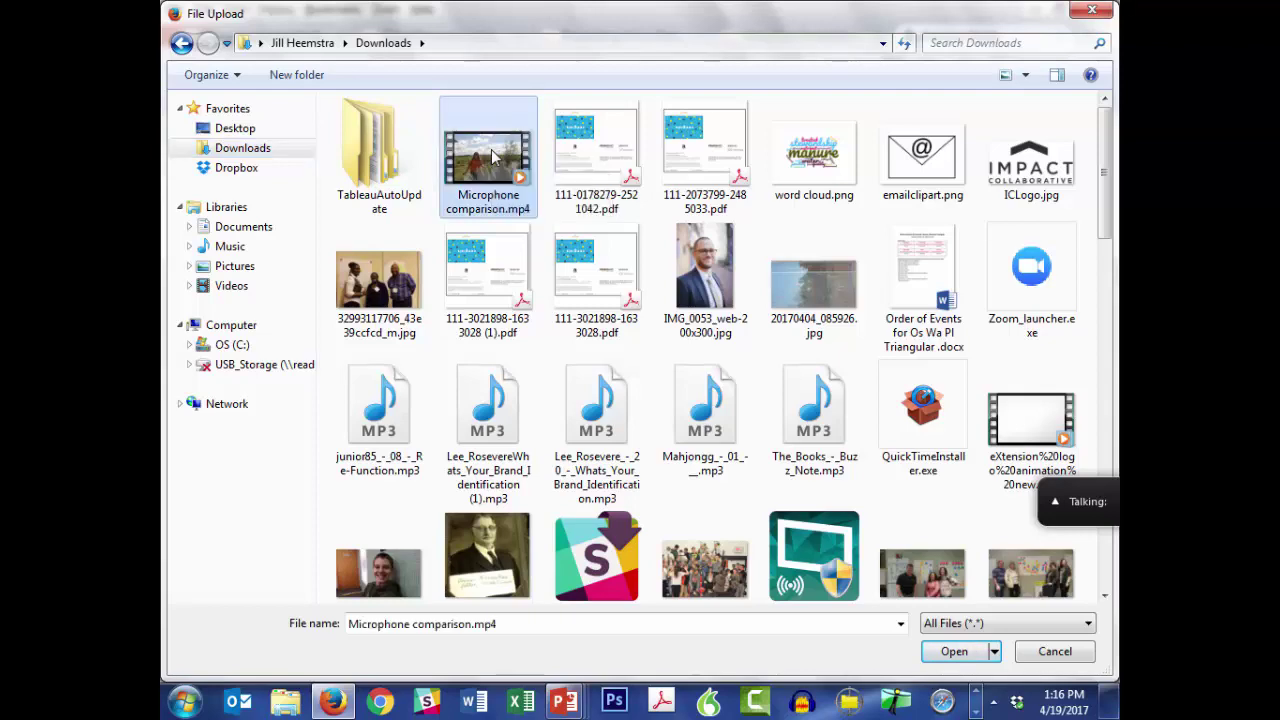
click(1020, 420)
click(954, 652)
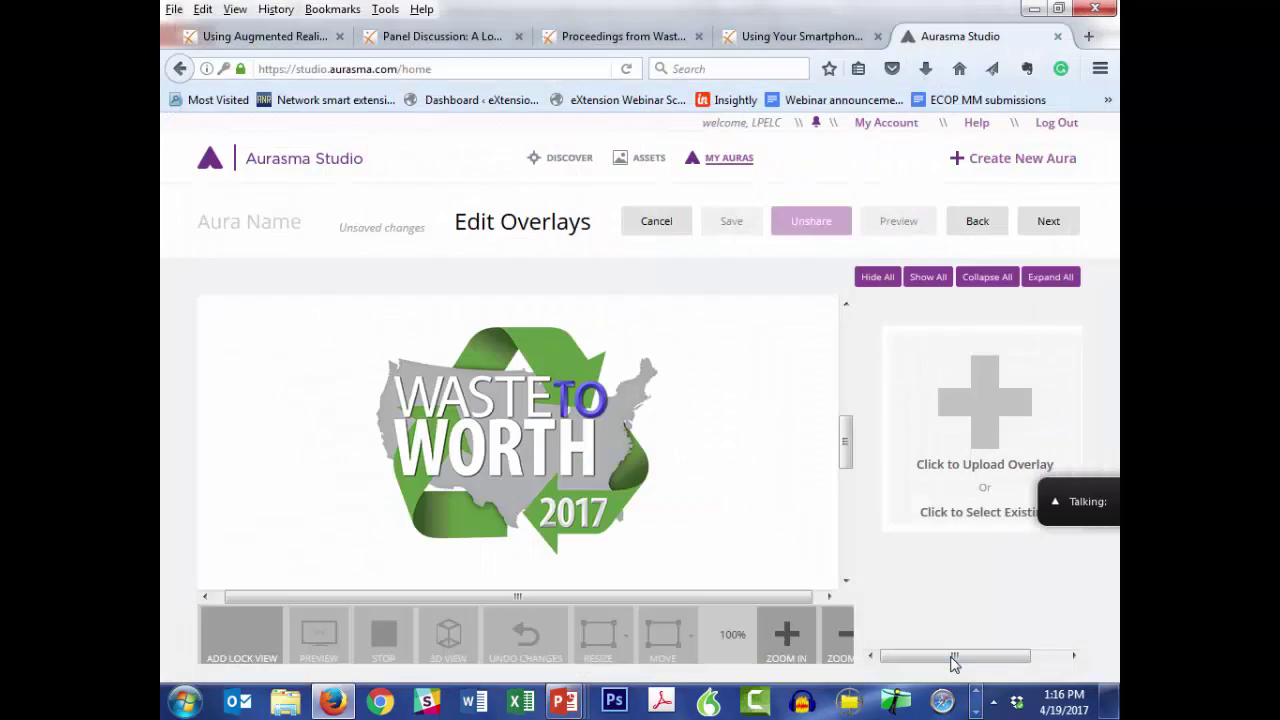
click(852, 582)
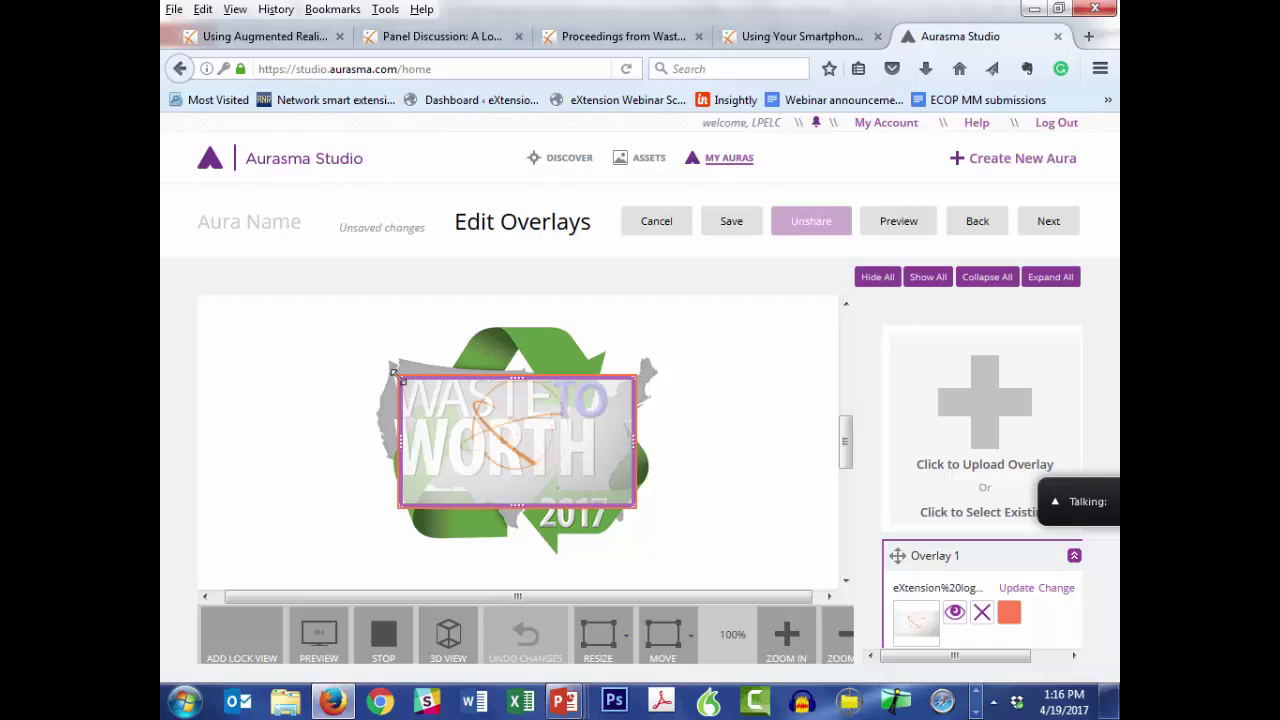
Resize and move the video overlay so it covers the Waste to Worth 2017 logo.
drag(394, 374, 360, 302)
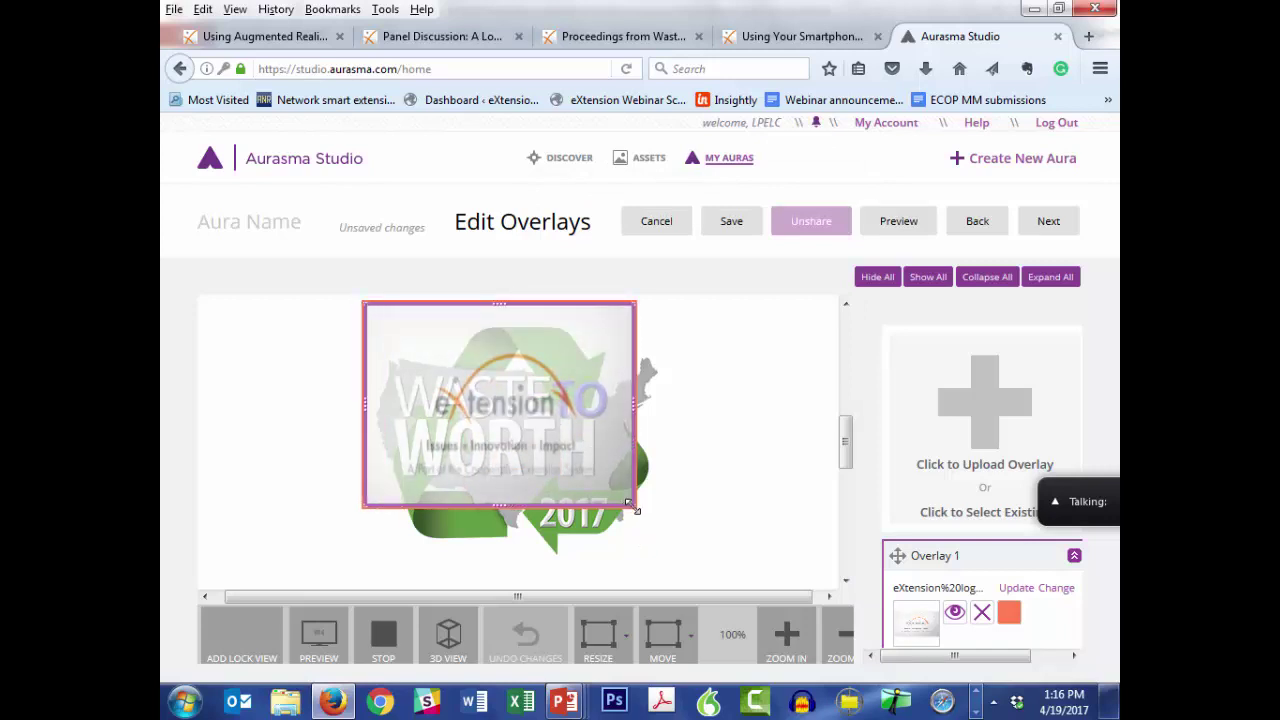
drag(634, 507, 581, 510)
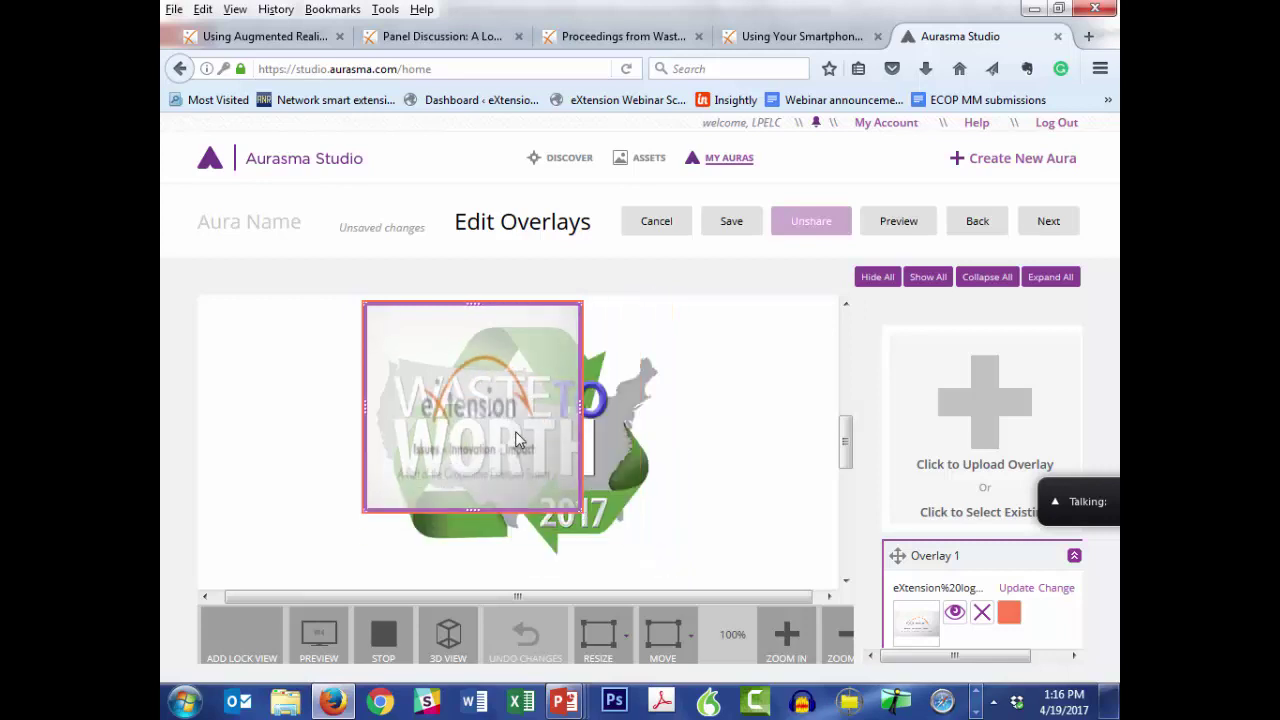
drag(515, 435, 450, 440)
drag(451, 439, 577, 445)
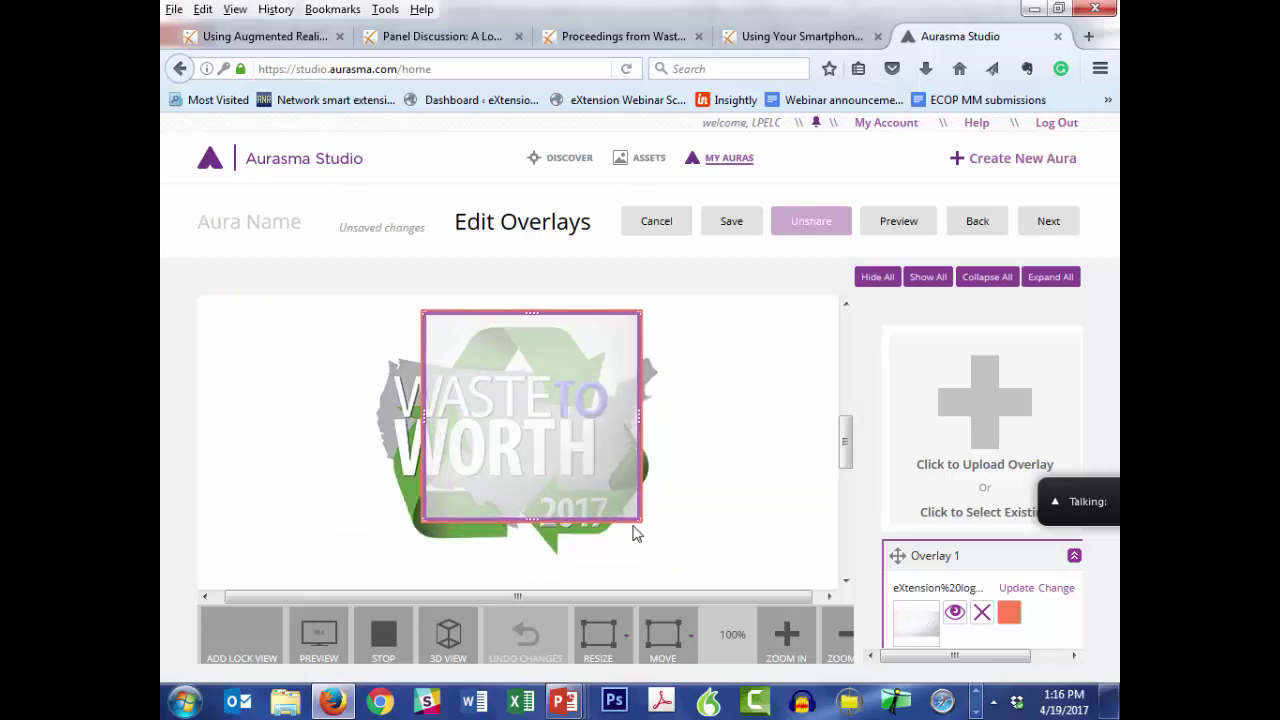
drag(640, 521, 658, 545)
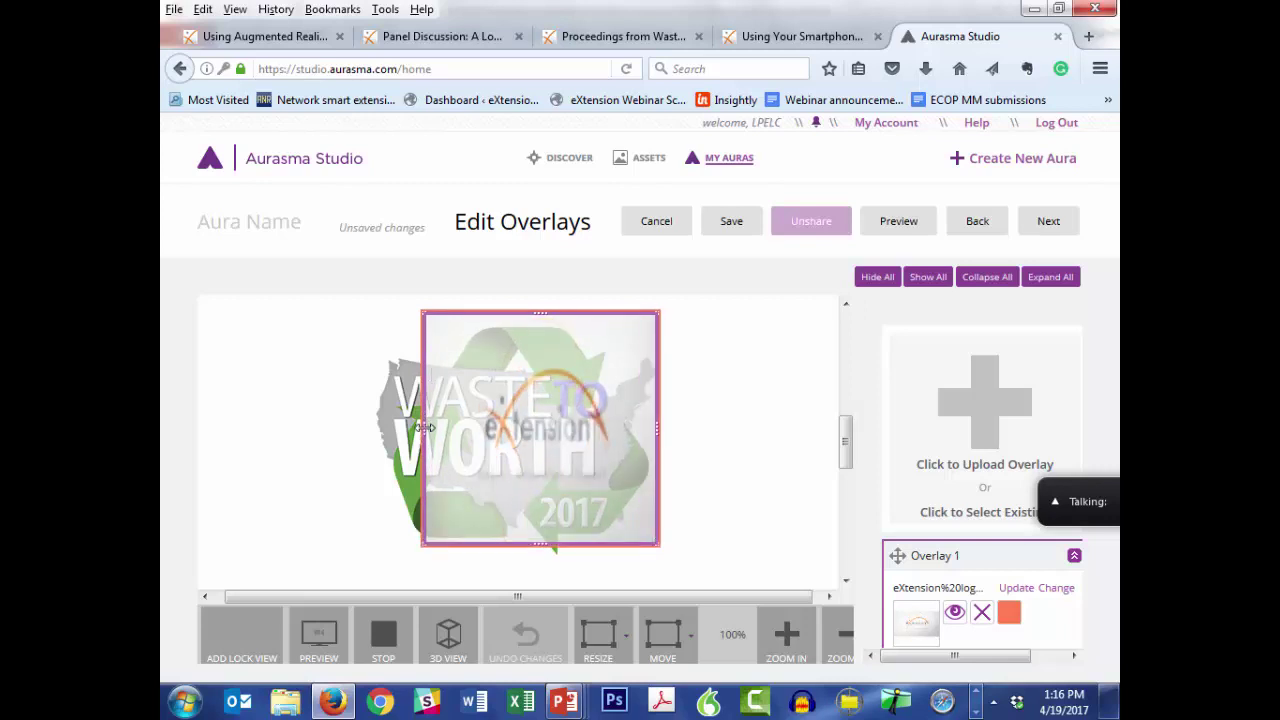
drag(420, 430, 371, 435)
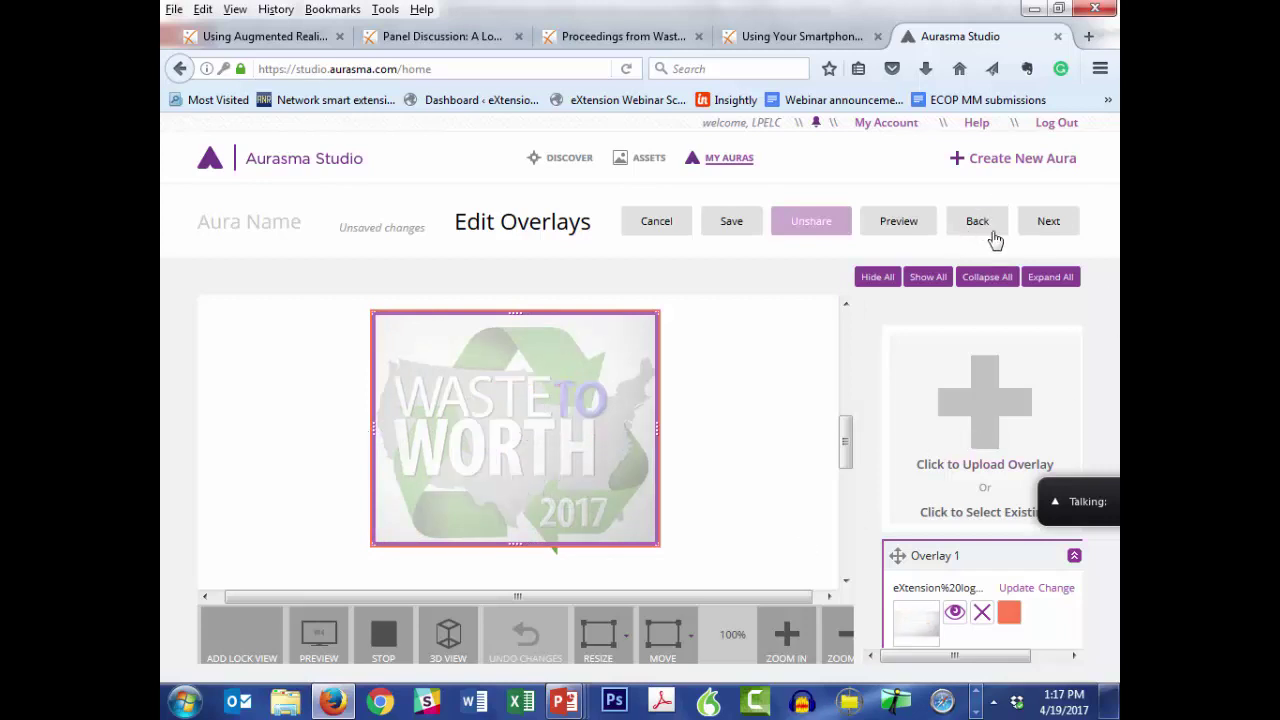
Proceed to the final aura settings and name the aura "W2W workshop logo".
click(1049, 222)
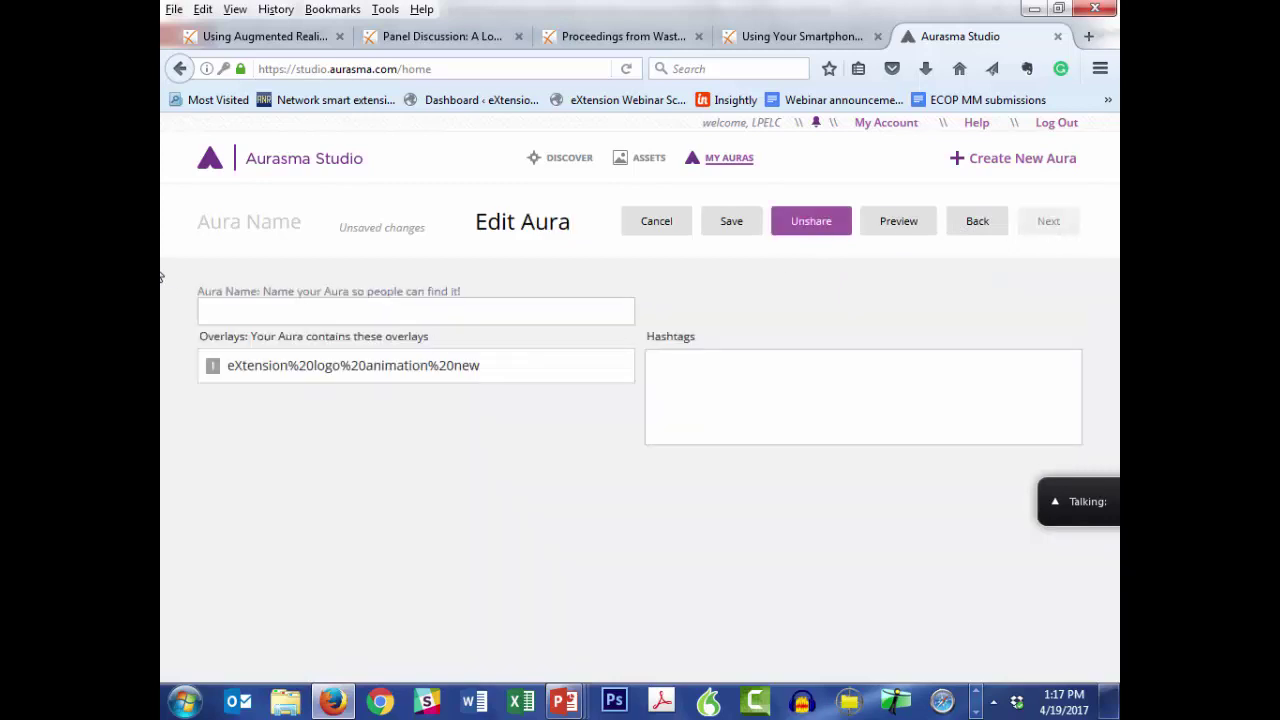
click(251, 315)
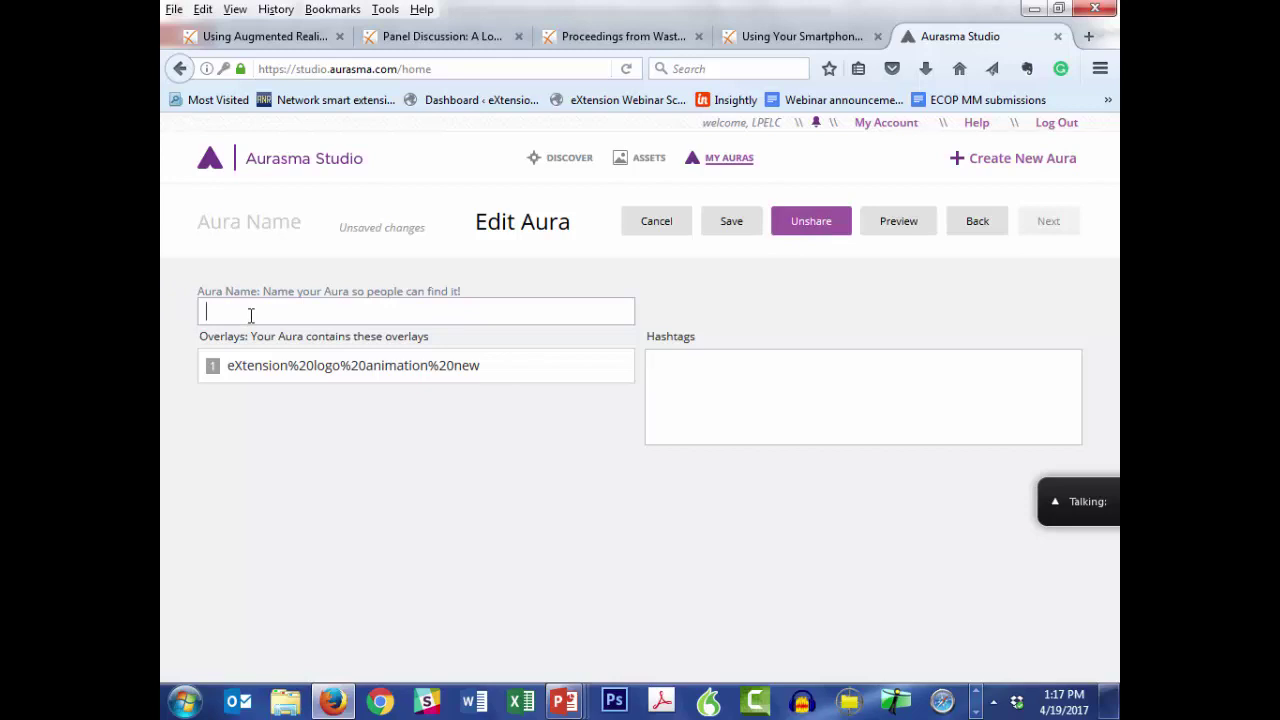
text(W2W )
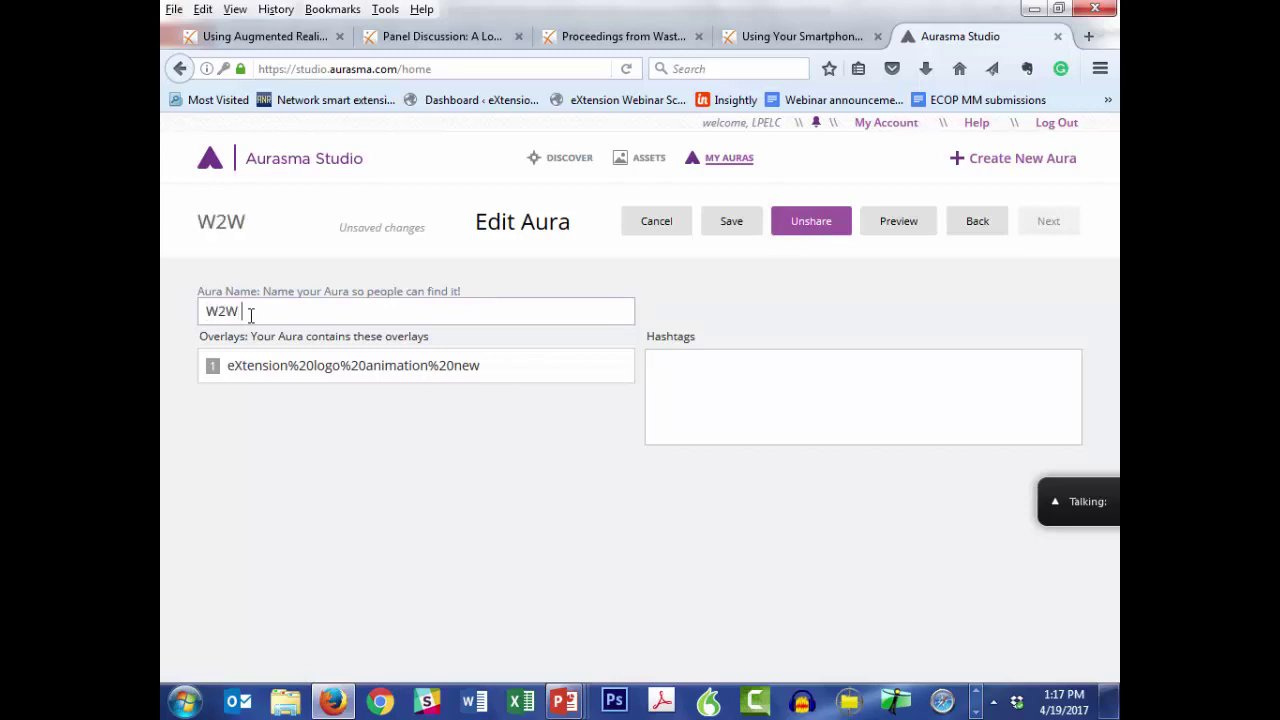
text(workshop)
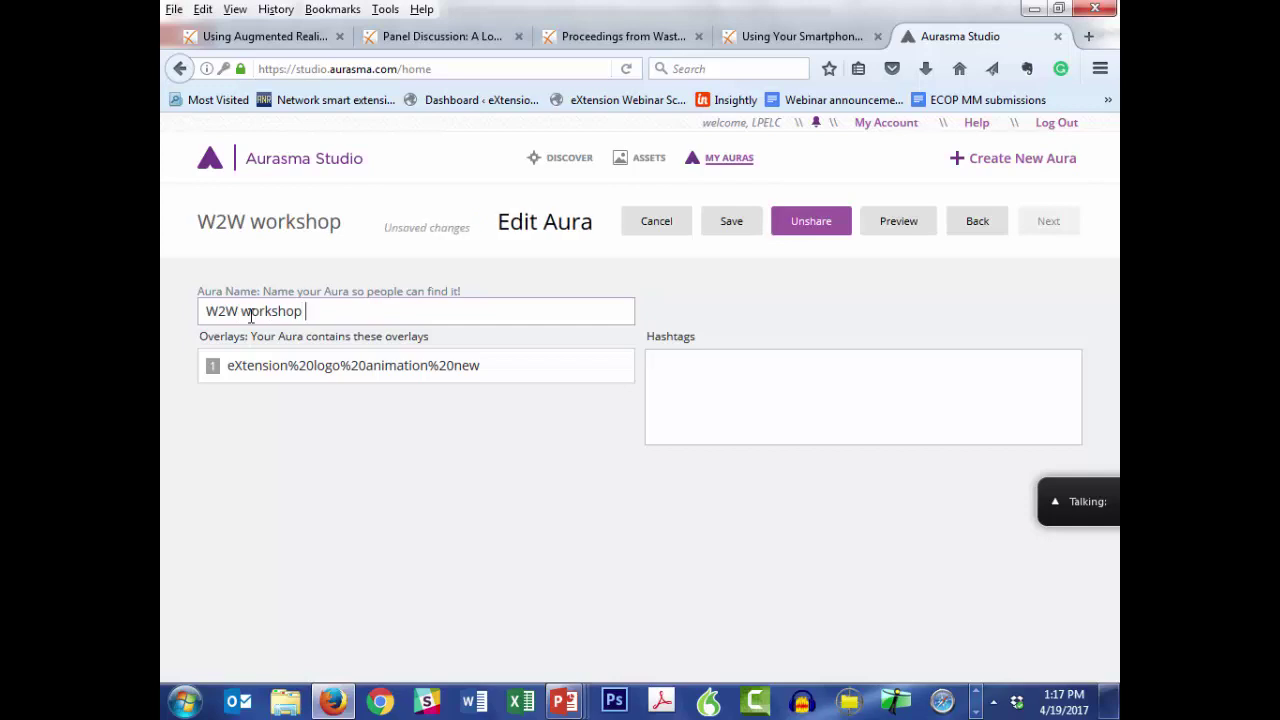
text(logo)
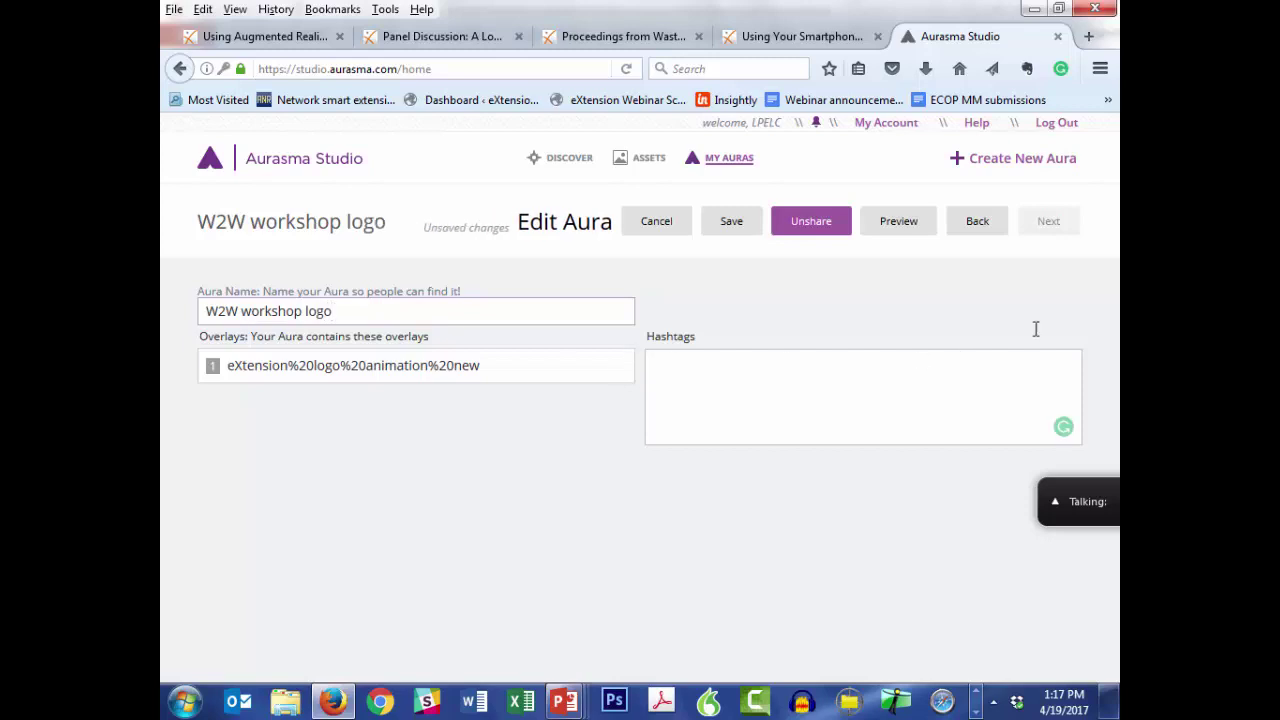
Set the aura's hashtag to #W2W, then save and close the aura.
click(710, 397)
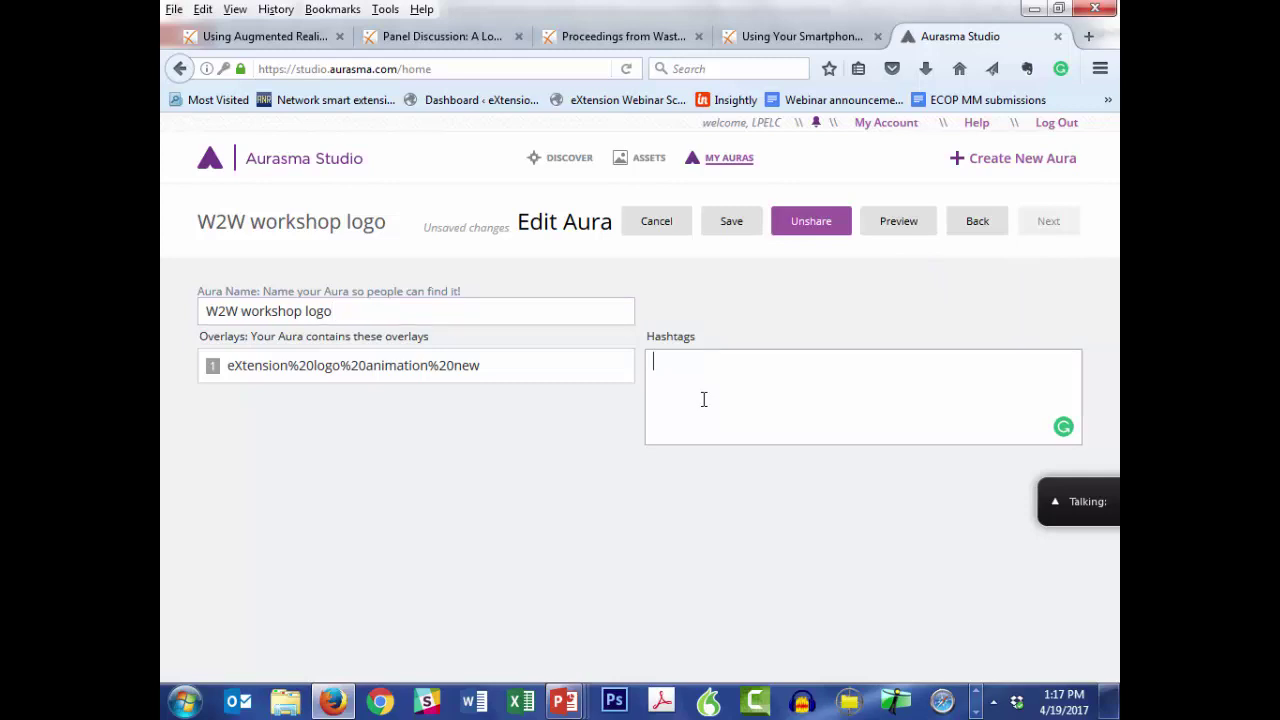
text(#LPELC)
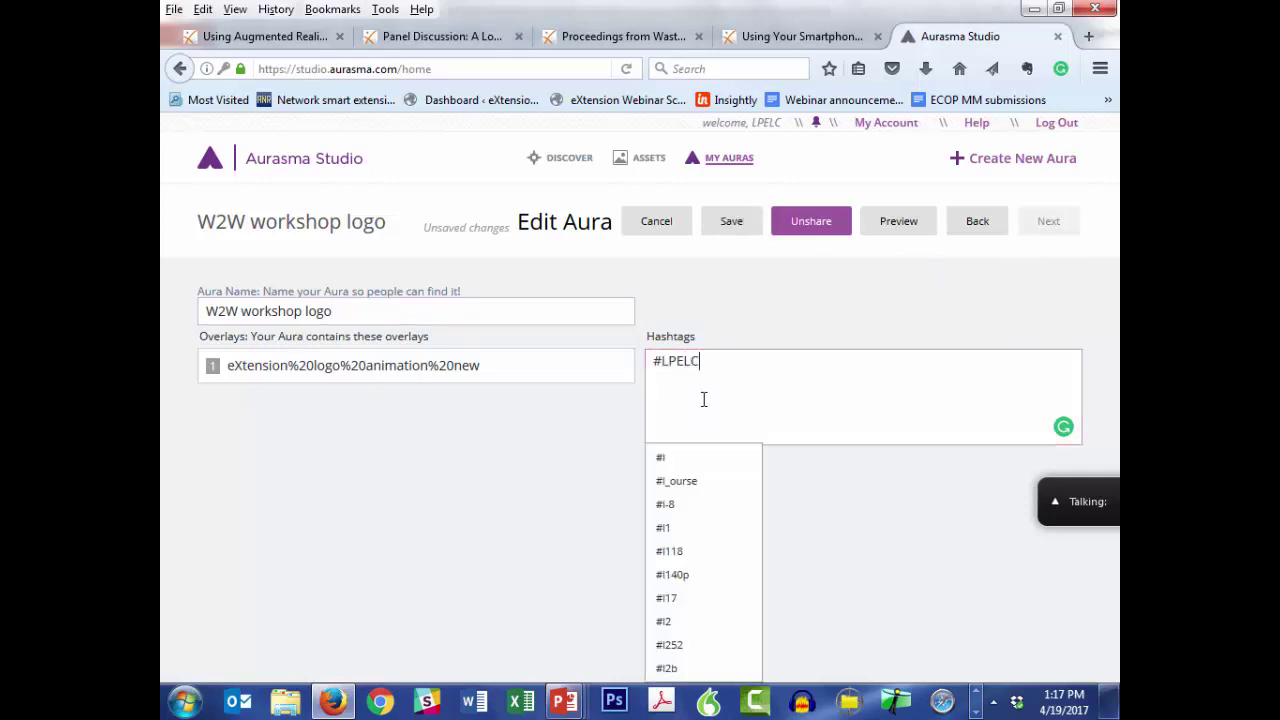
key(BackSpace)
key(BackSpace)
key(BackSpace)
key(BackSpace)
key(BackSpace)
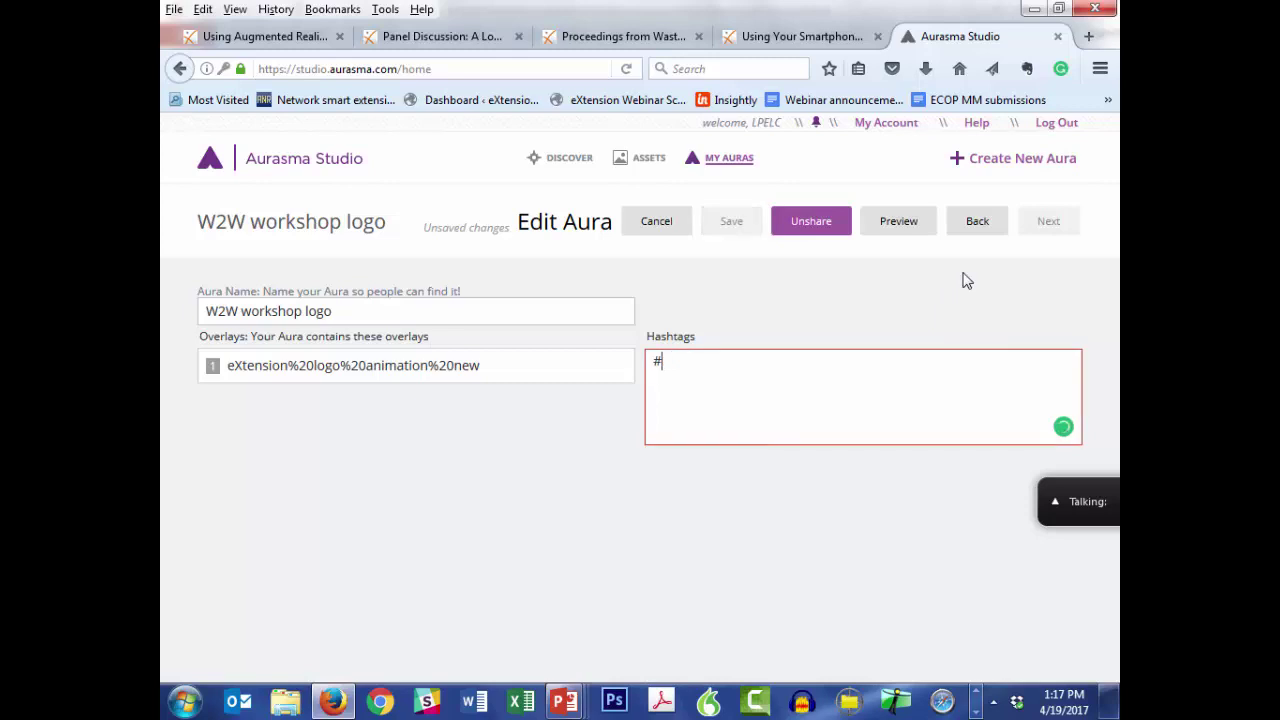
text(W2W)
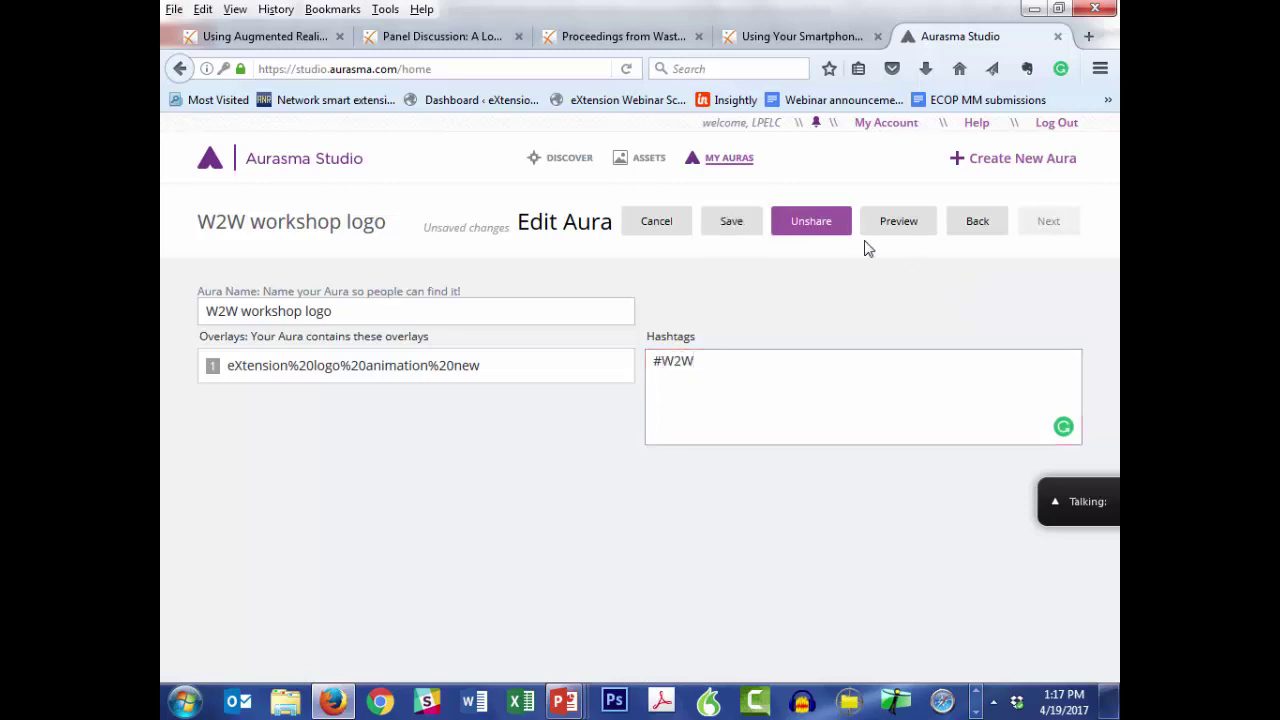
click(725, 229)
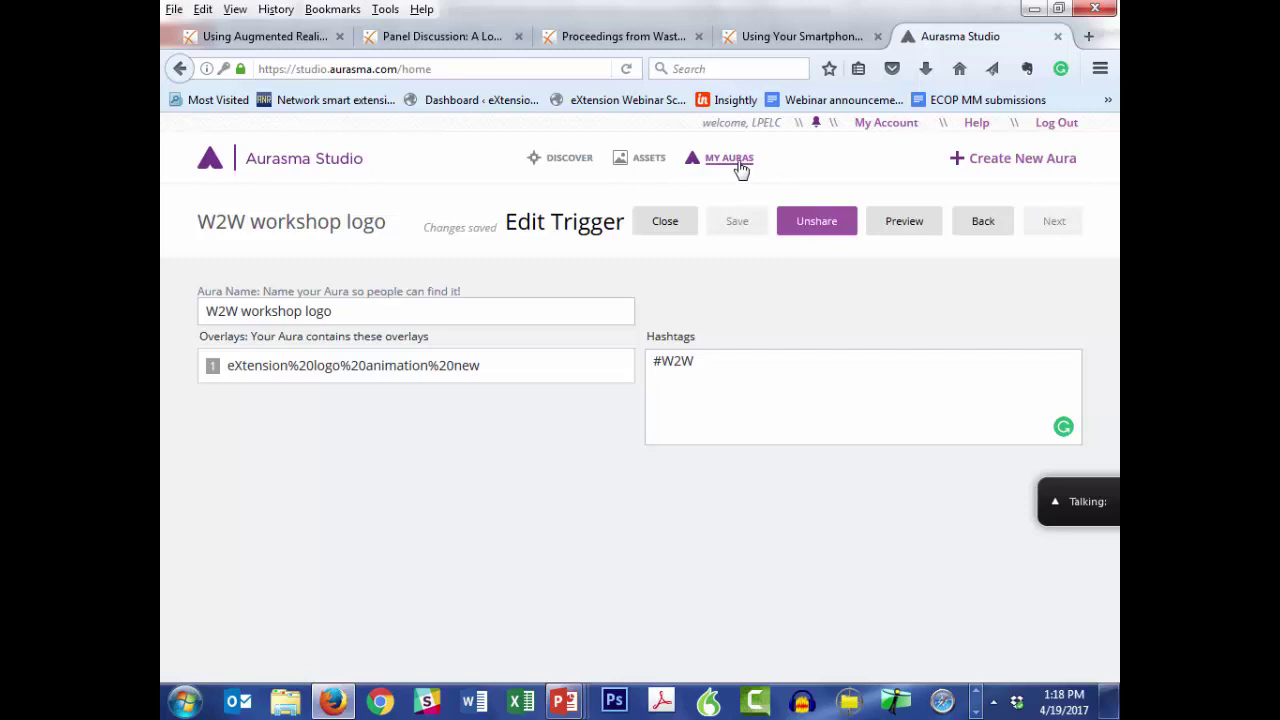
click(665, 222)
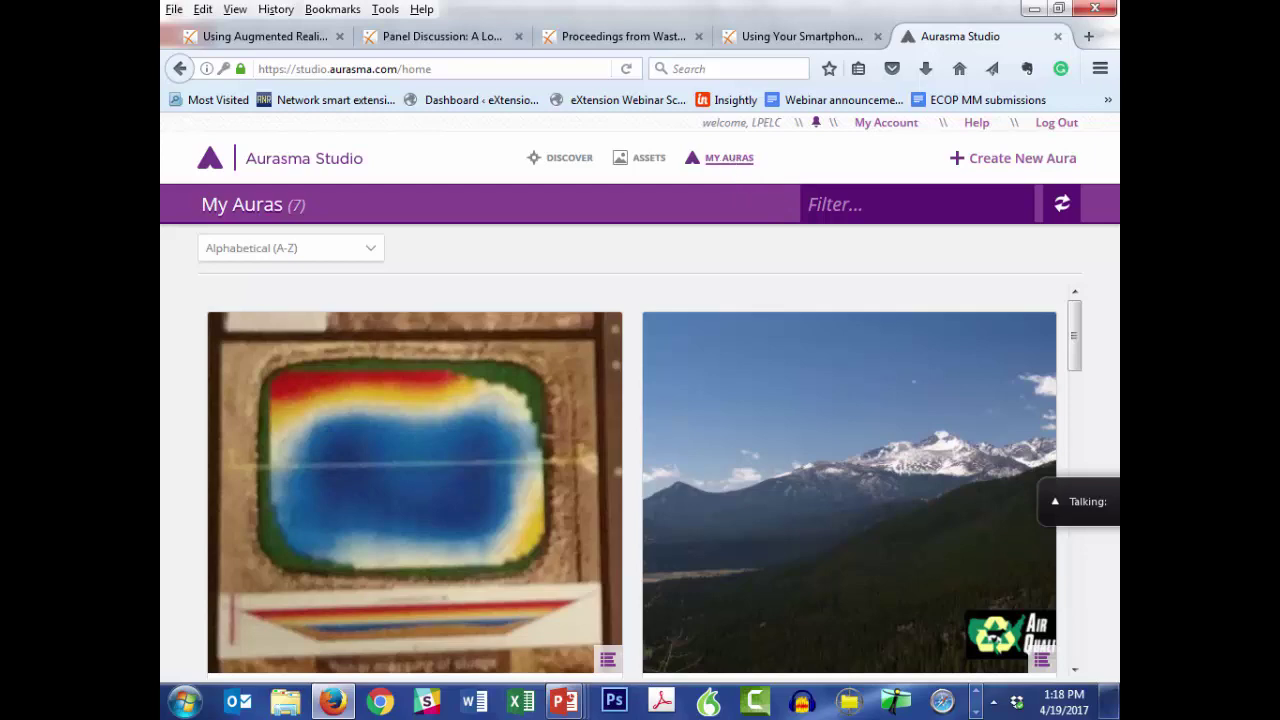
Find the private aura "W2W workshop logo" among the saved auras and open it for editing.
drag(1075, 328, 1115, 582)
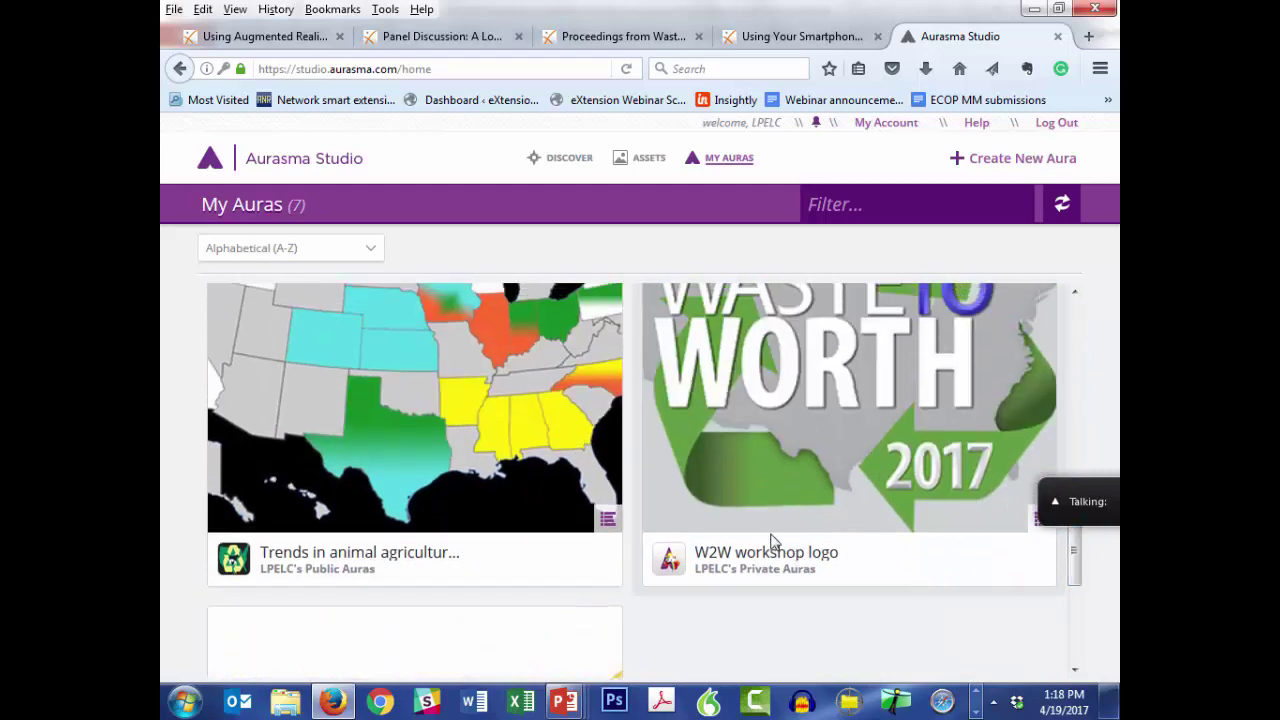
click(766, 568)
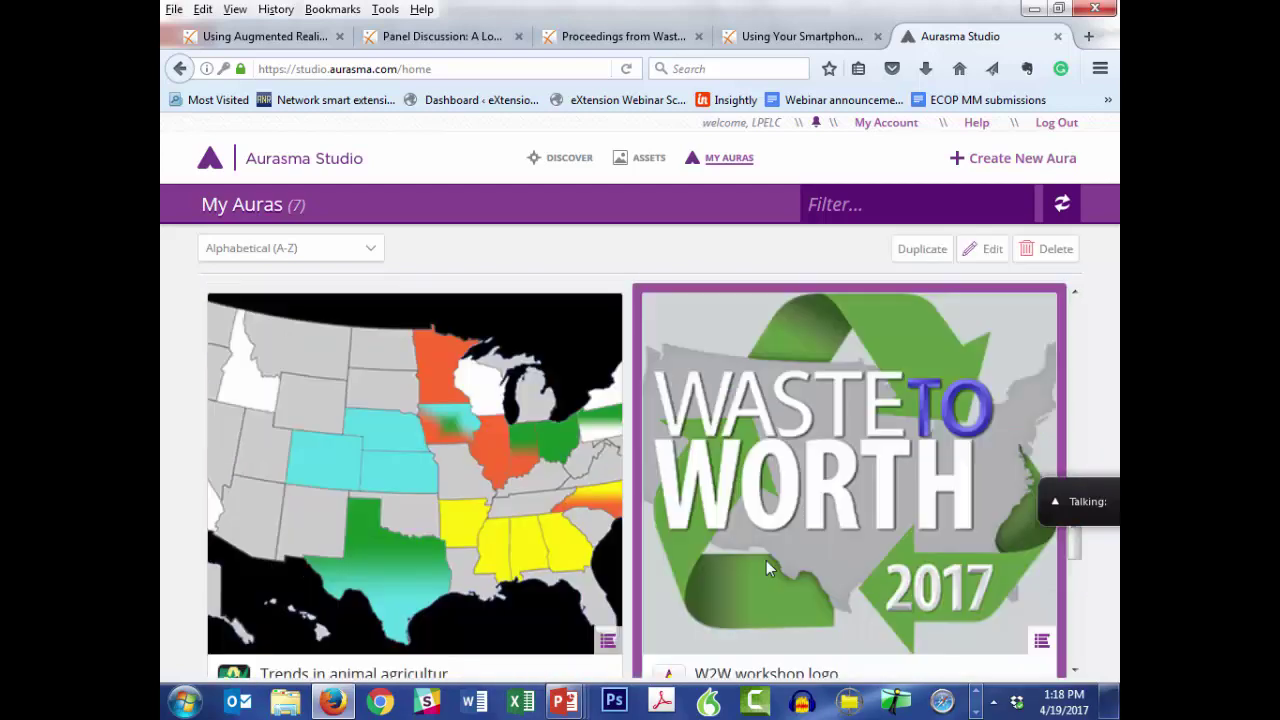
double_click(764, 474)
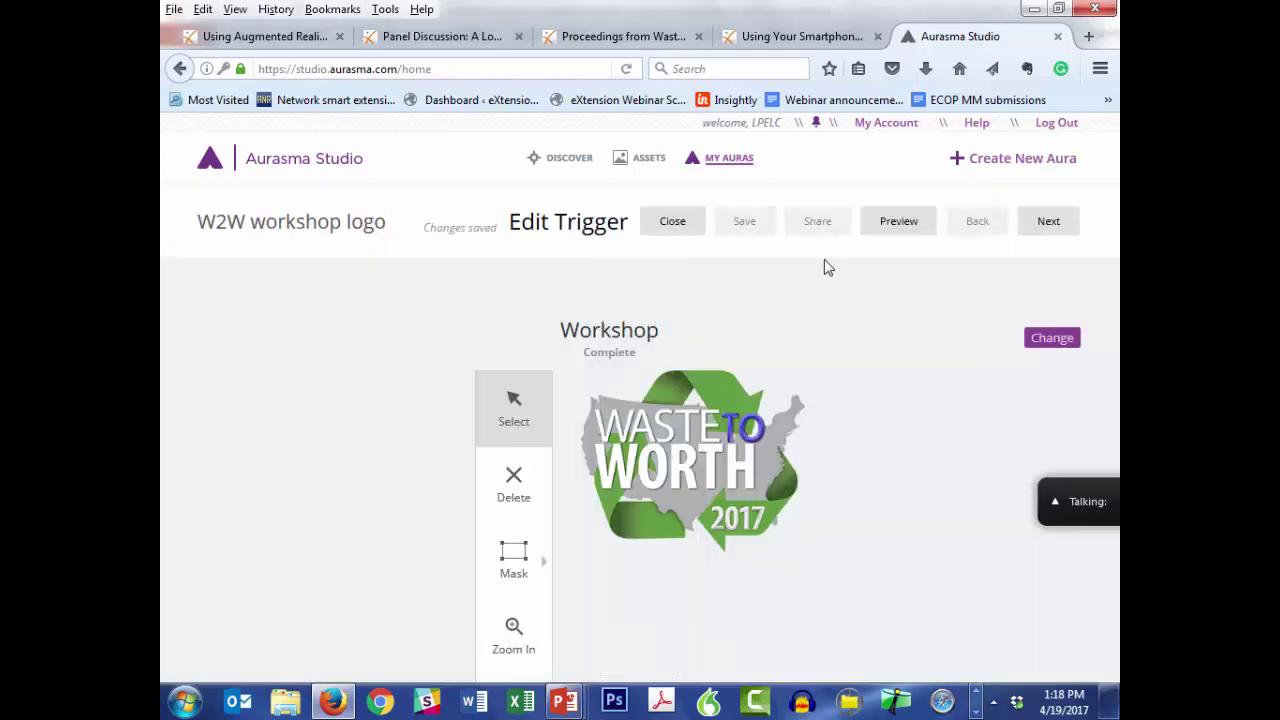
Advance to the aura's final settings, share it publicly, and dismiss the resulting notification.
click(1036, 227)
click(1051, 228)
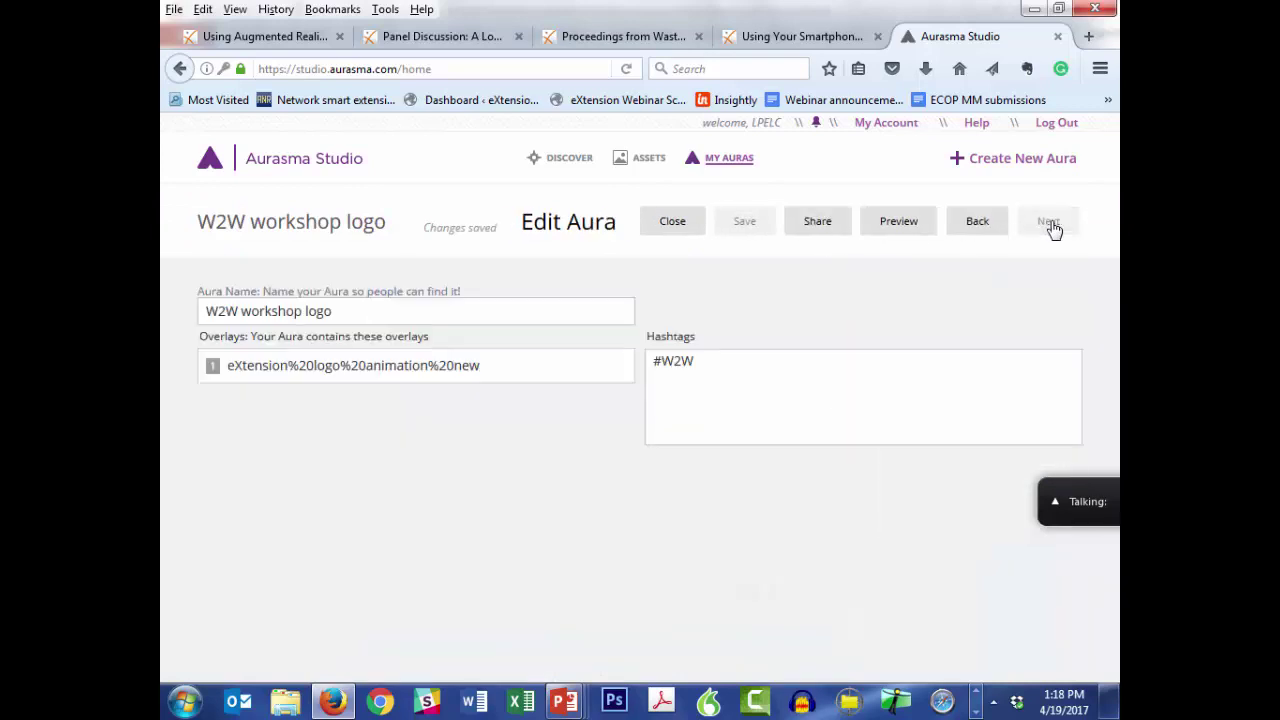
click(814, 229)
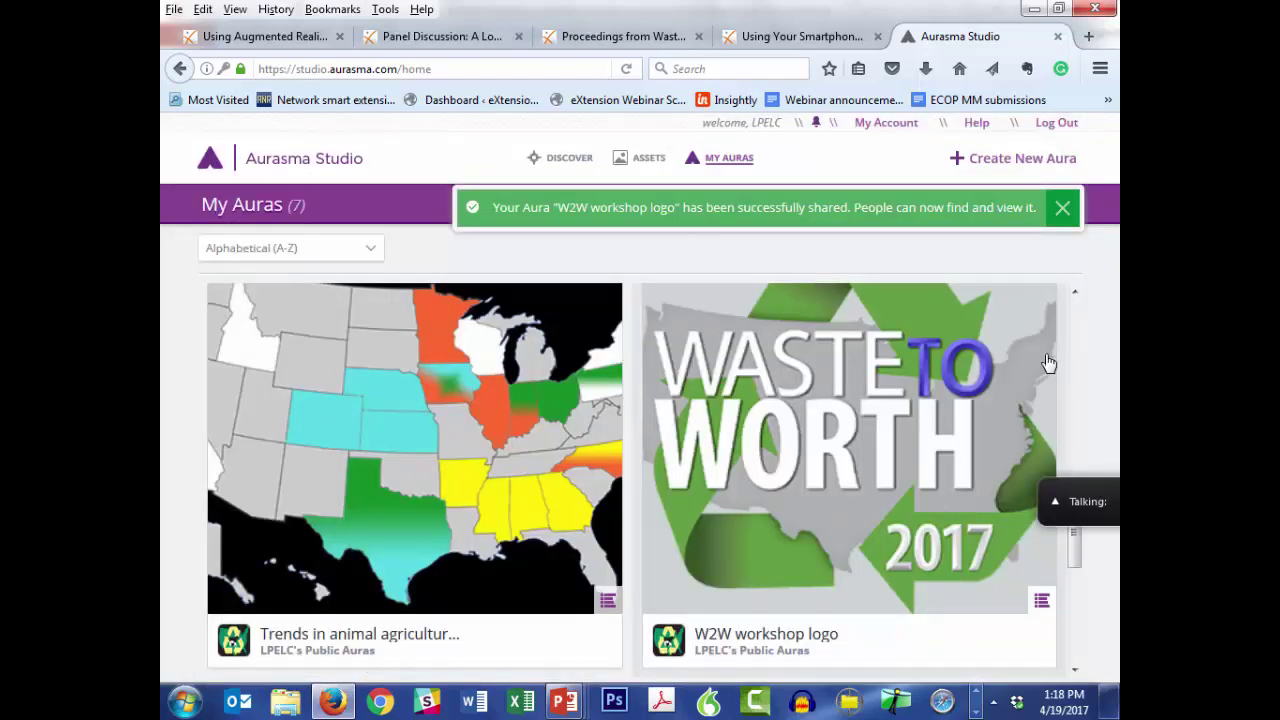
click(1062, 208)
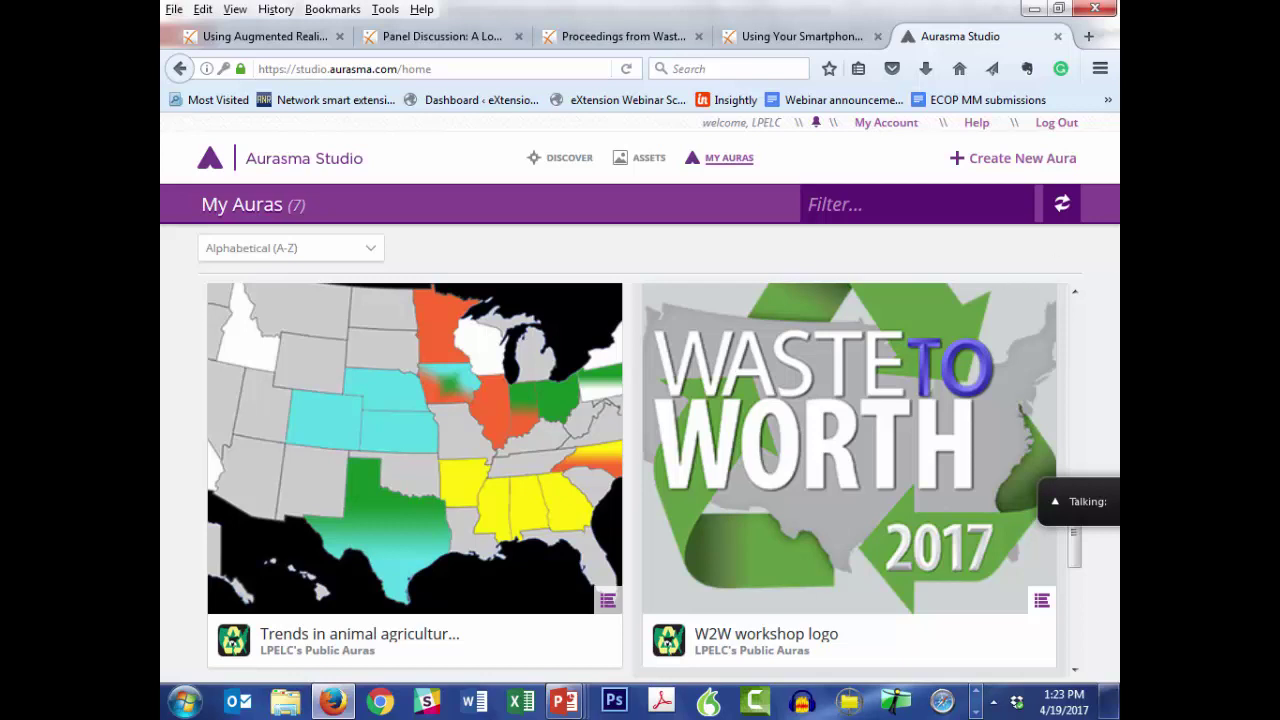
Switch to the augmented reality workshop presentation in PowerPoint and start the slide show from slide 8, "Embed 3D graphic".
mouse_move(573, 708)
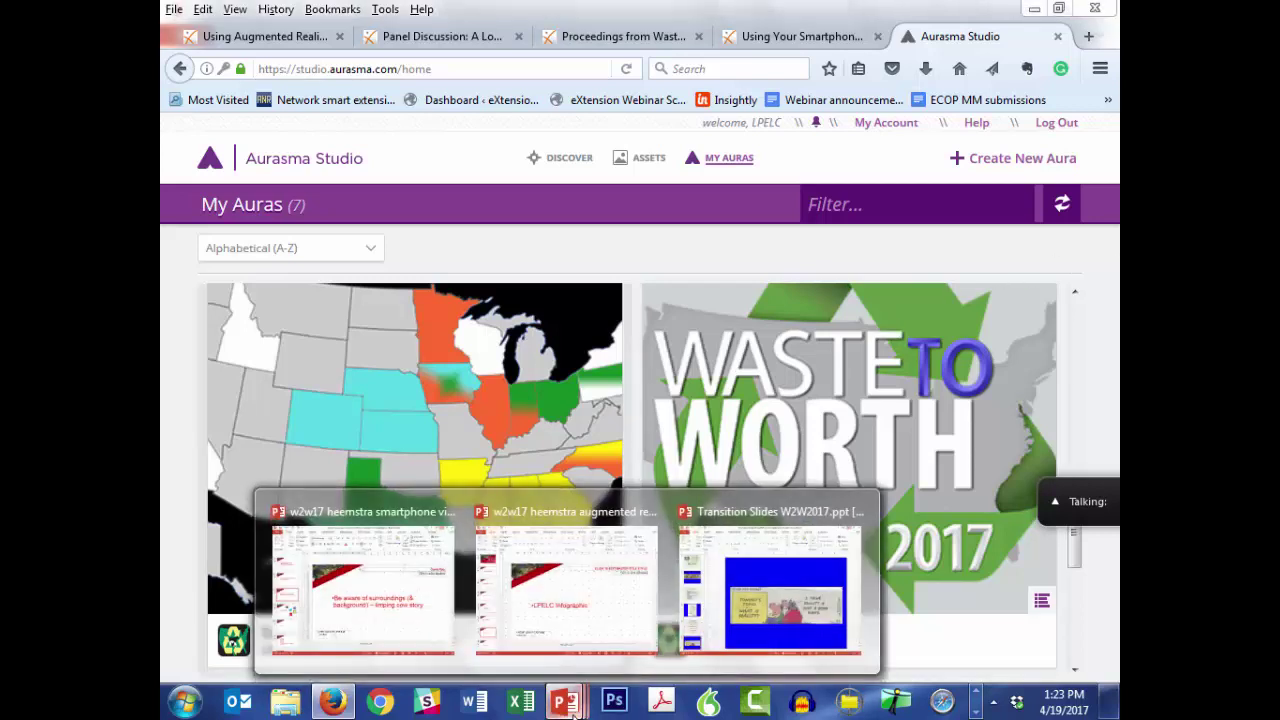
mouse_move(745, 620)
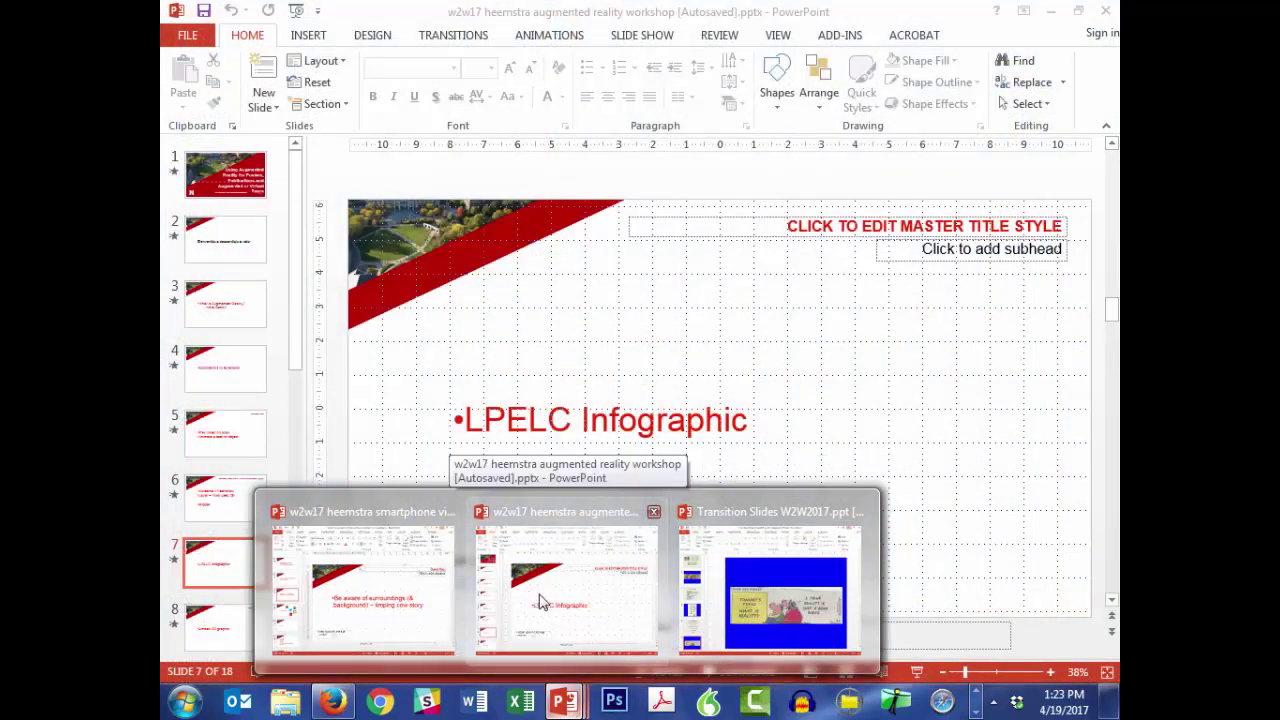
click(540, 599)
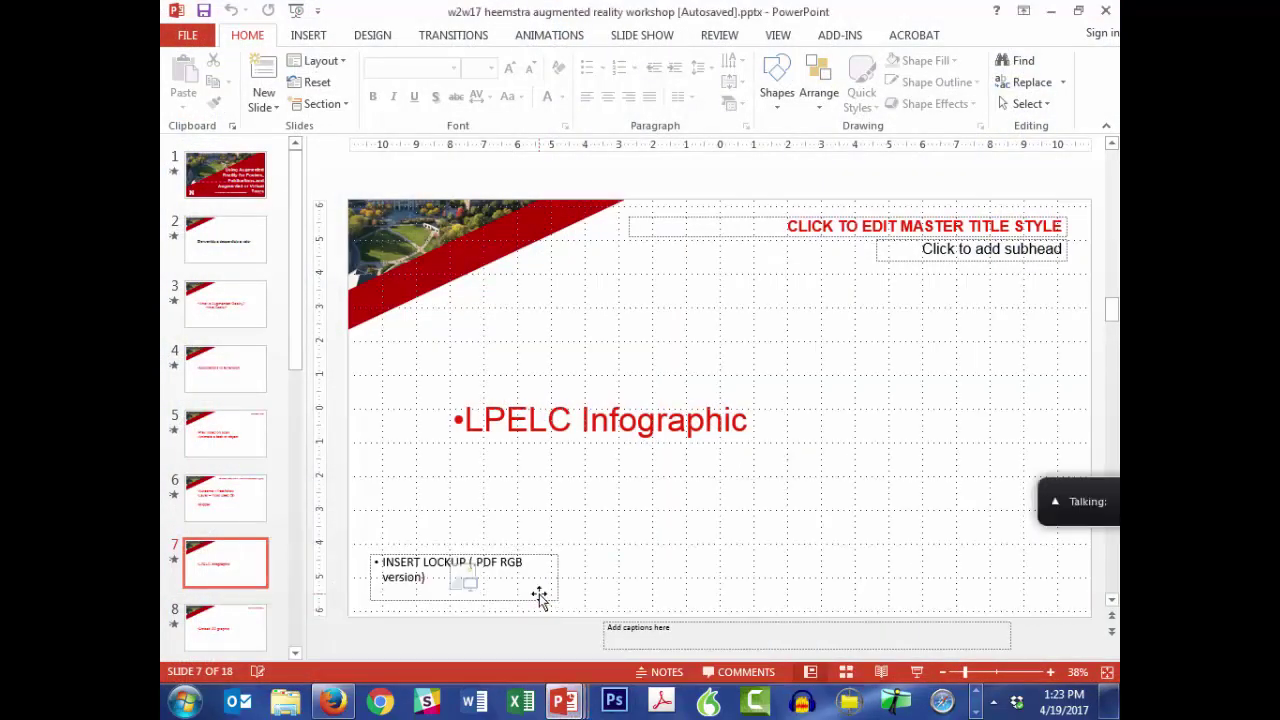
click(233, 614)
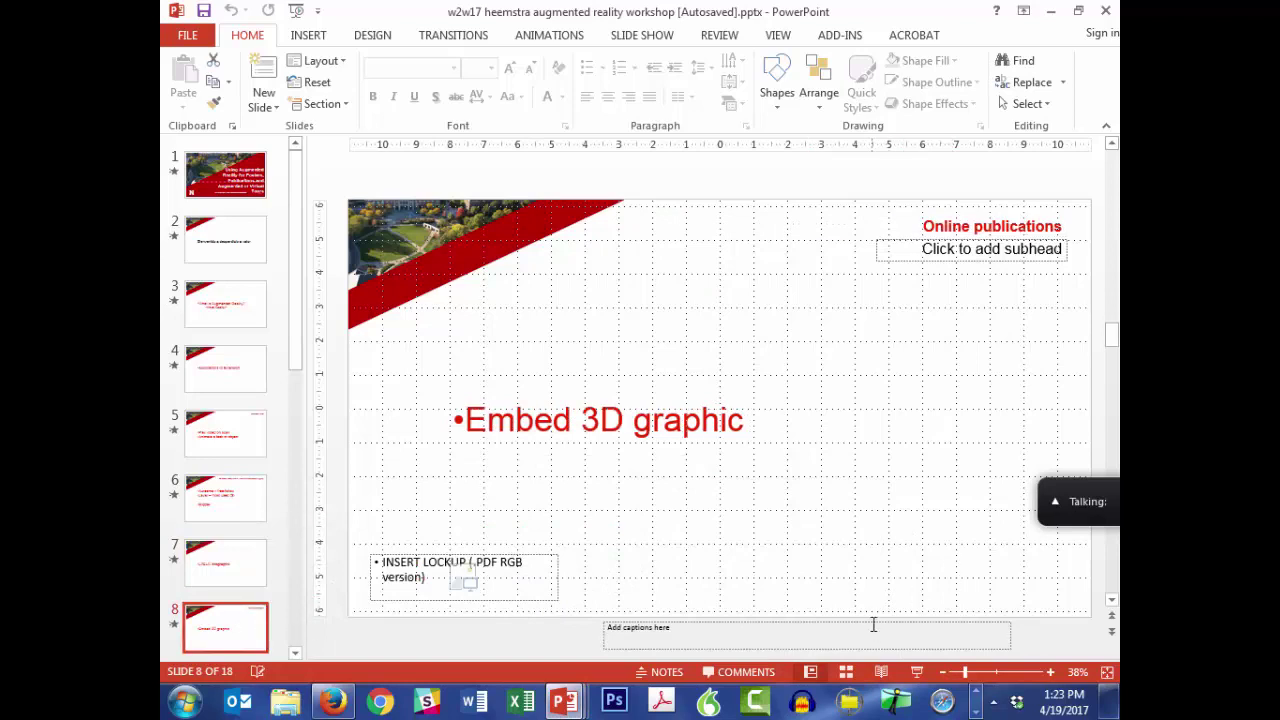
click(916, 672)
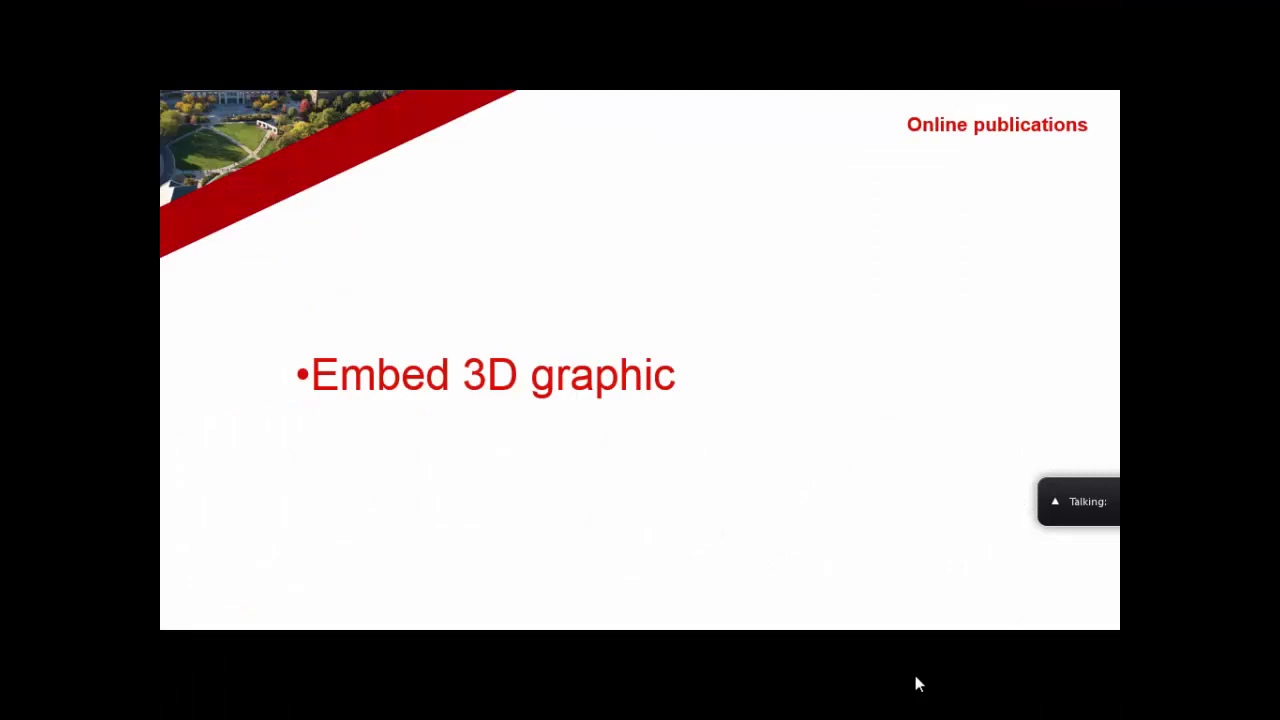
Open the Oregon State publication linked on the next slide and rotate its 3D model of the Hive Beetle and Sap Beetle.
key(Right)
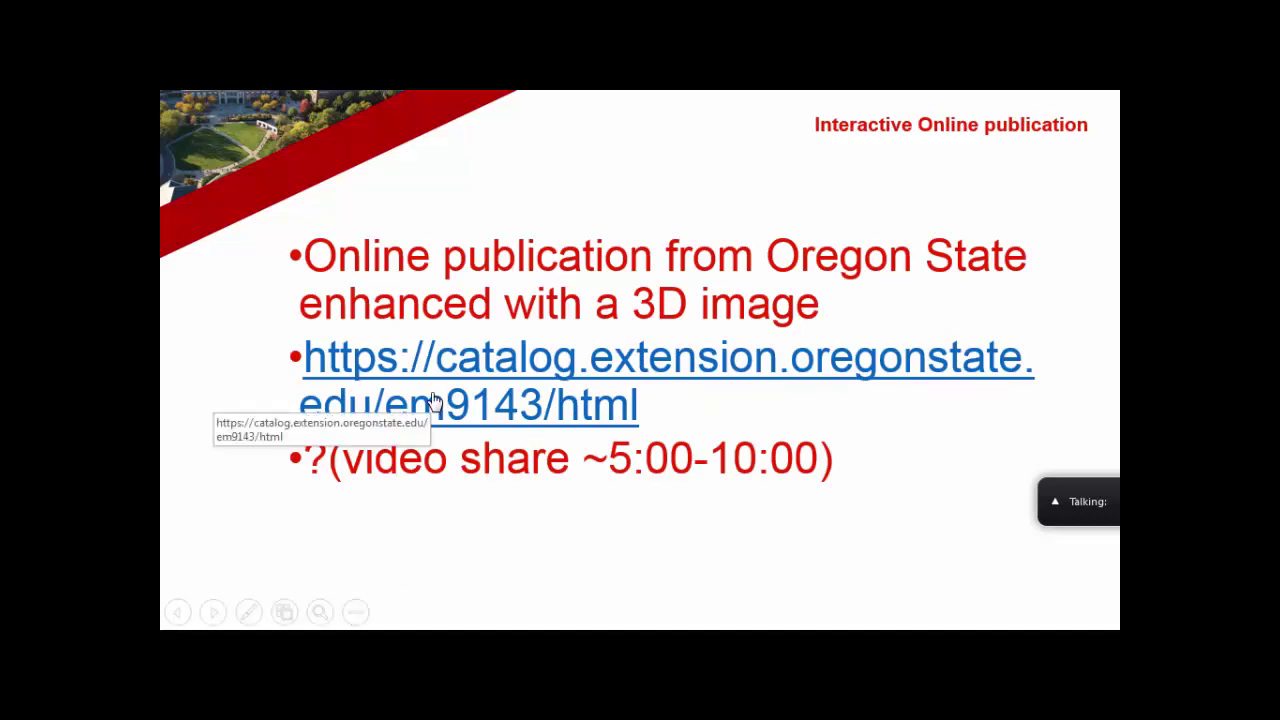
click(519, 383)
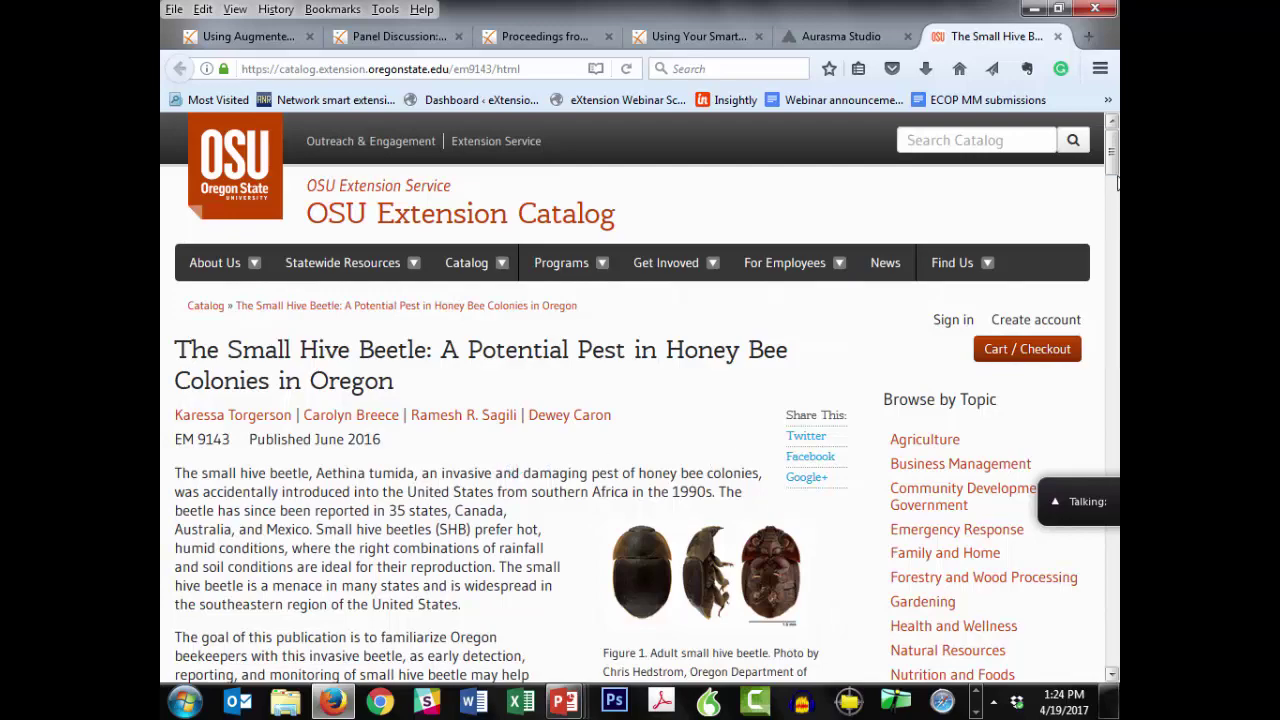
drag(1117, 180, 1114, 266)
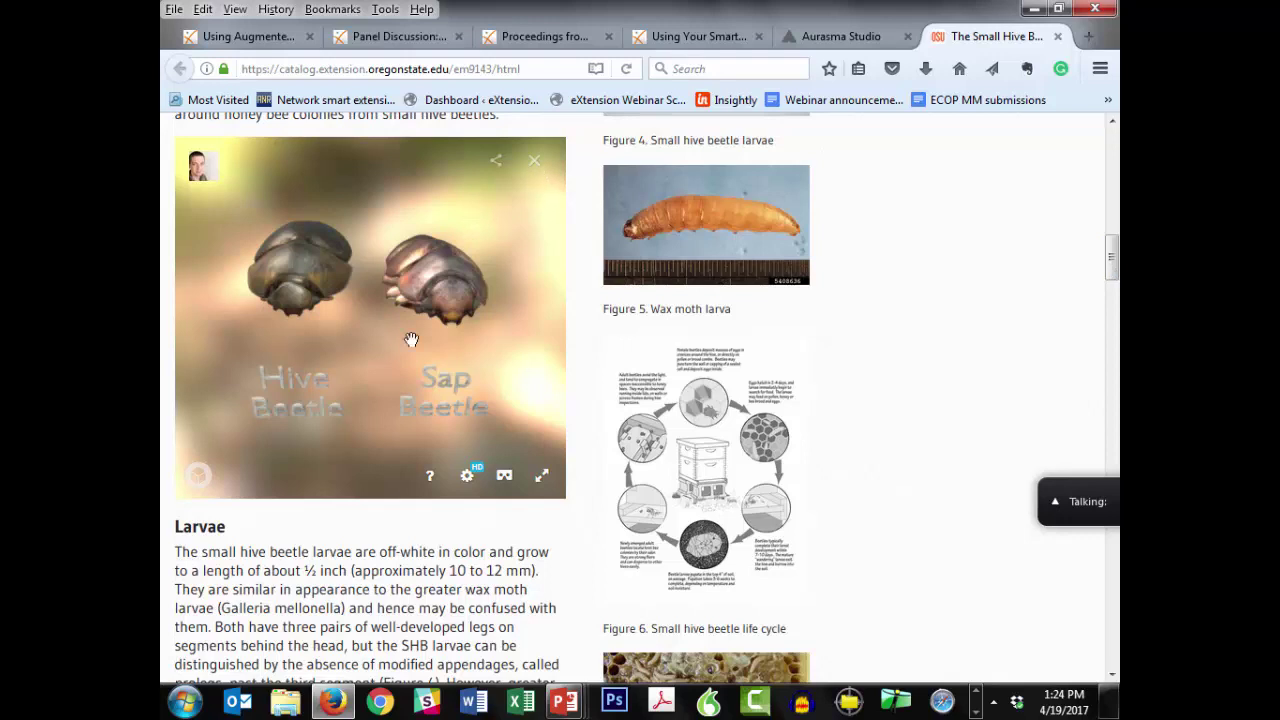
drag(386, 366, 370, 337)
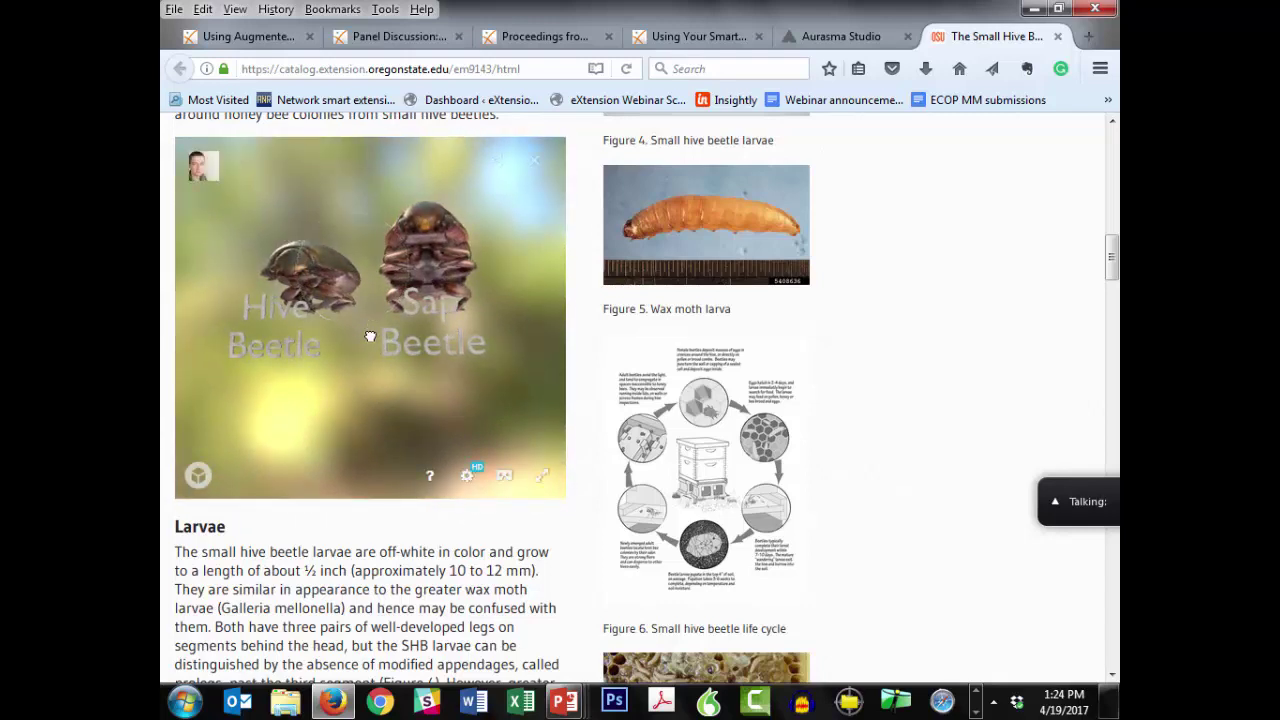